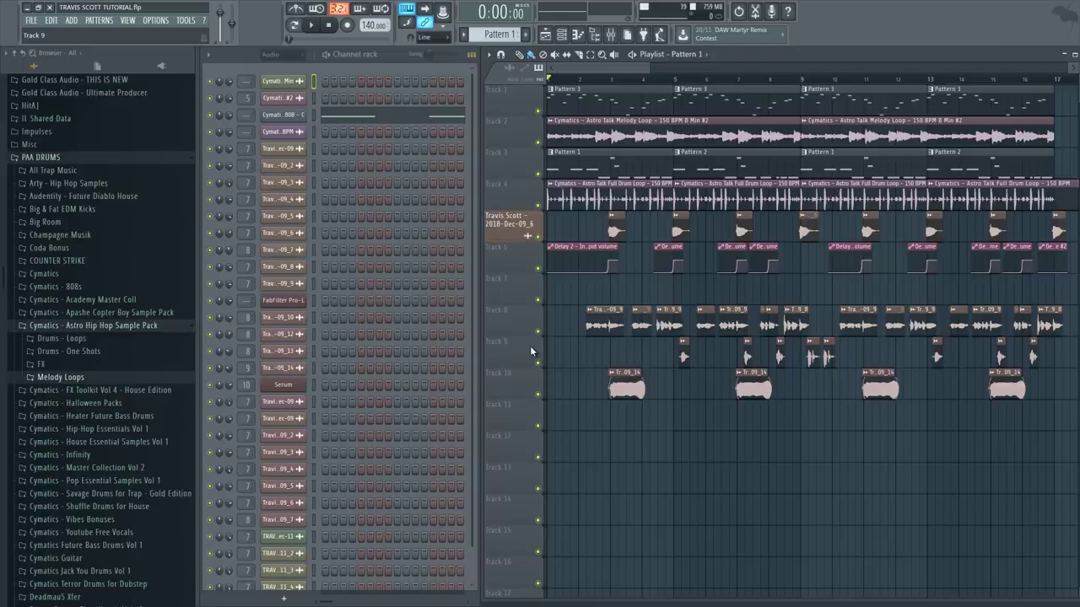
# Step: Solo Track 1 and unmute Tracks 2–4 so only the beat tracks are audible
pyautogui.rightClick(537, 110)
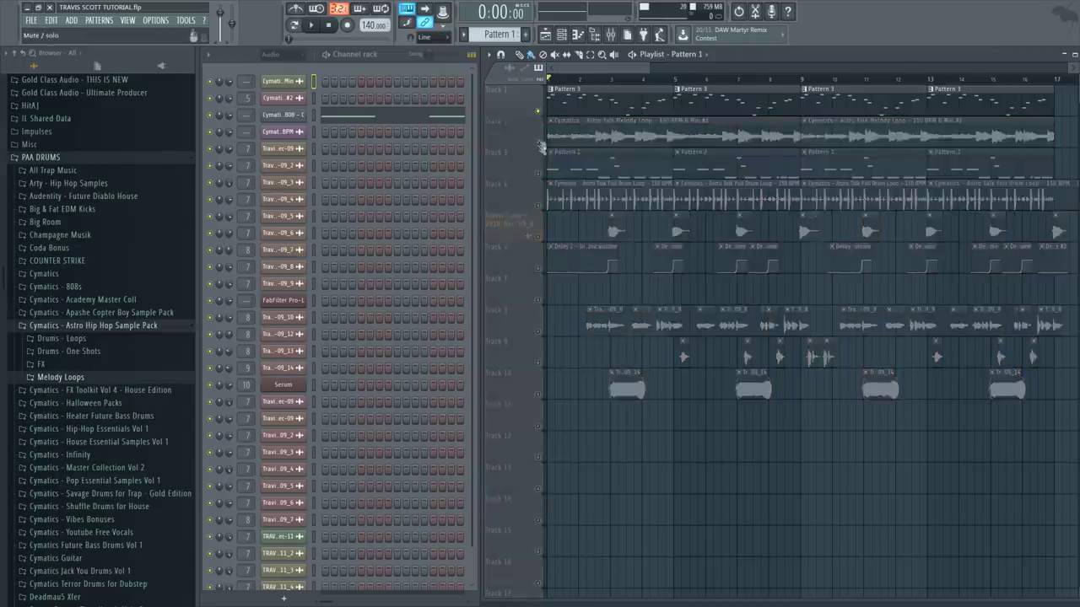
pyautogui.click(537, 142)
pyautogui.click(537, 173)
pyautogui.click(537, 205)
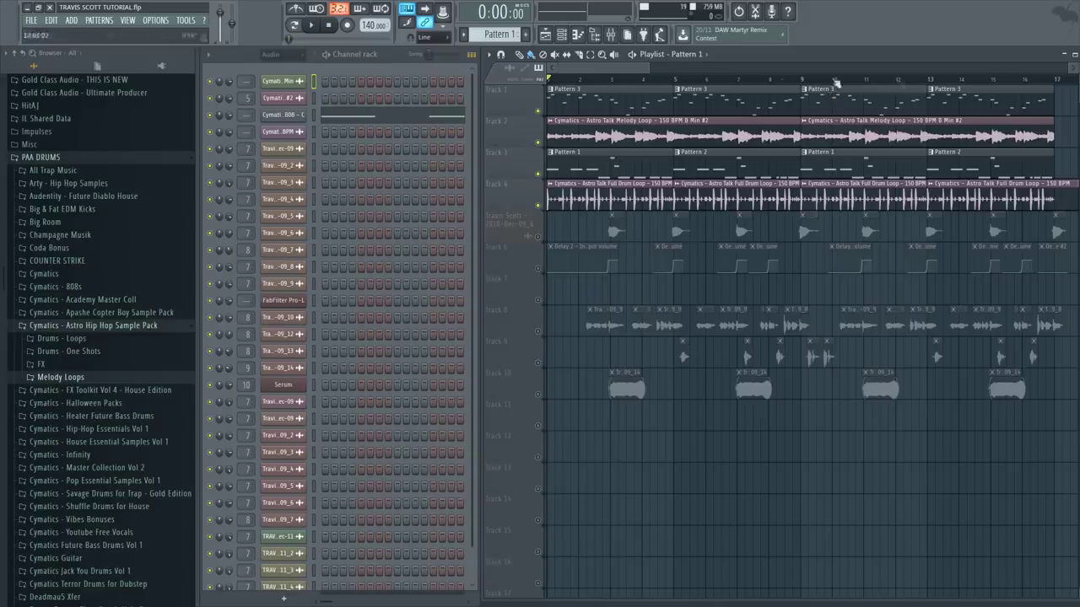
# Step: Play the instrumental from the start, stop it, then select the clips on Tracks 5 and 6
pyautogui.press('space')
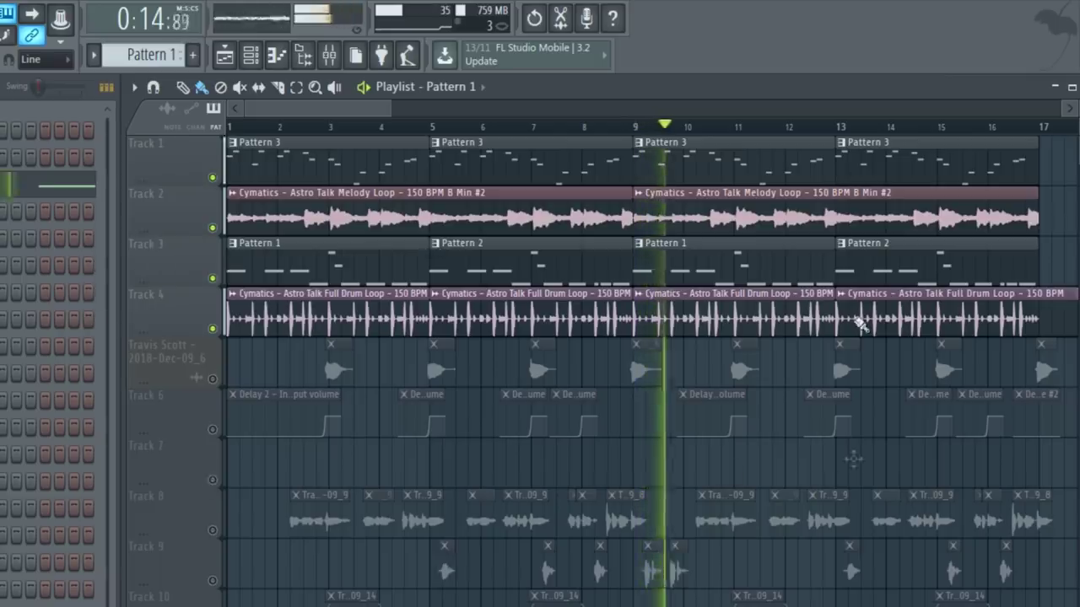
pyautogui.press('space')
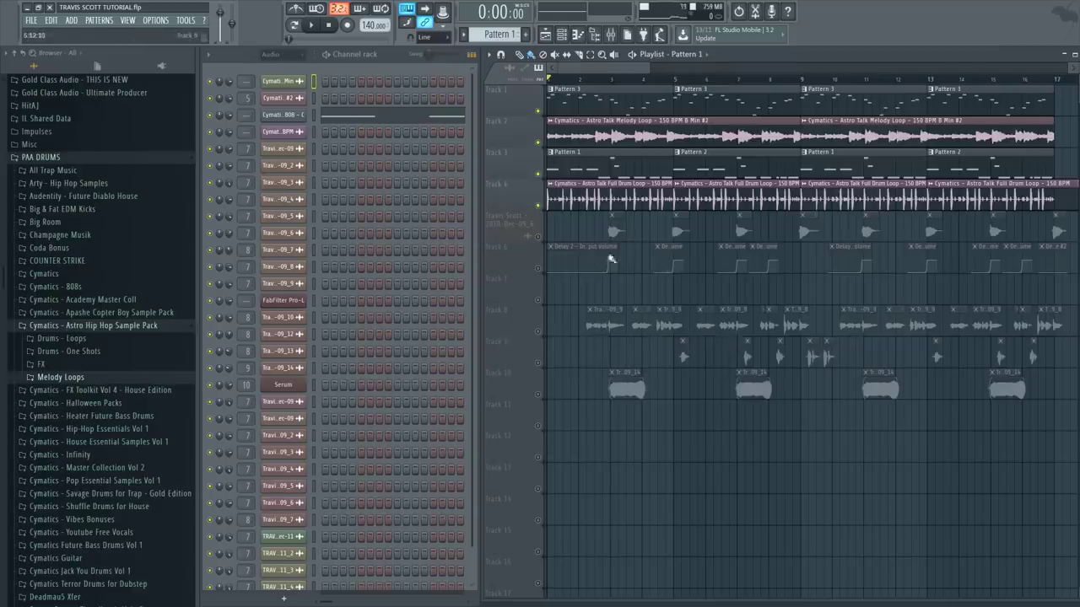
pyautogui.moveTo(530, 226); pyautogui.dragTo(774, 427)
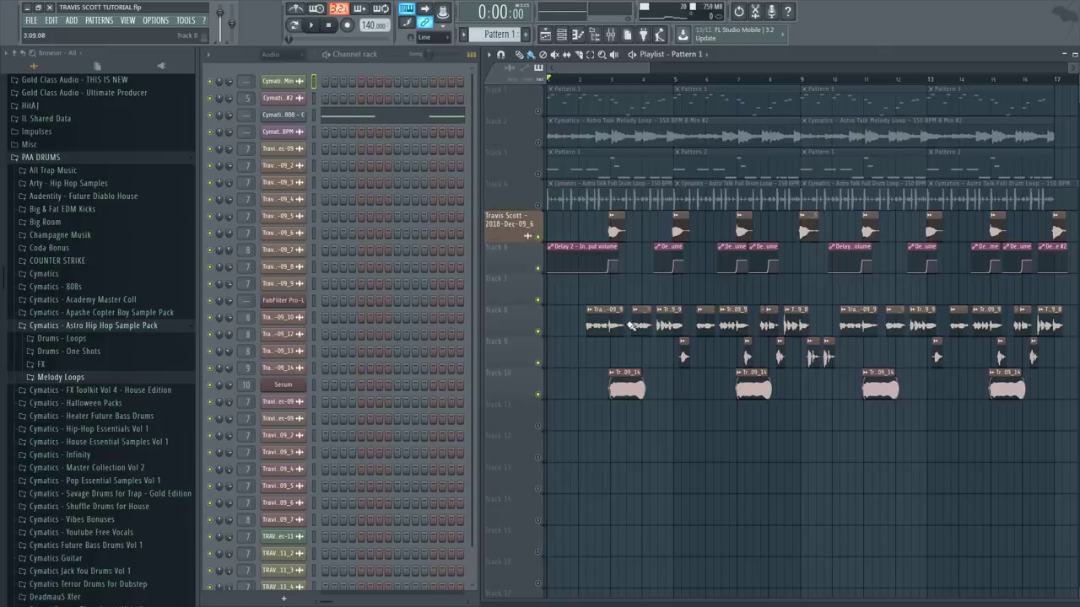
# Step: Select Track 8's main vocal clips and play them from just after bar 2
pyautogui.click(589, 80)
pyautogui.scroll(3, 587, 82)
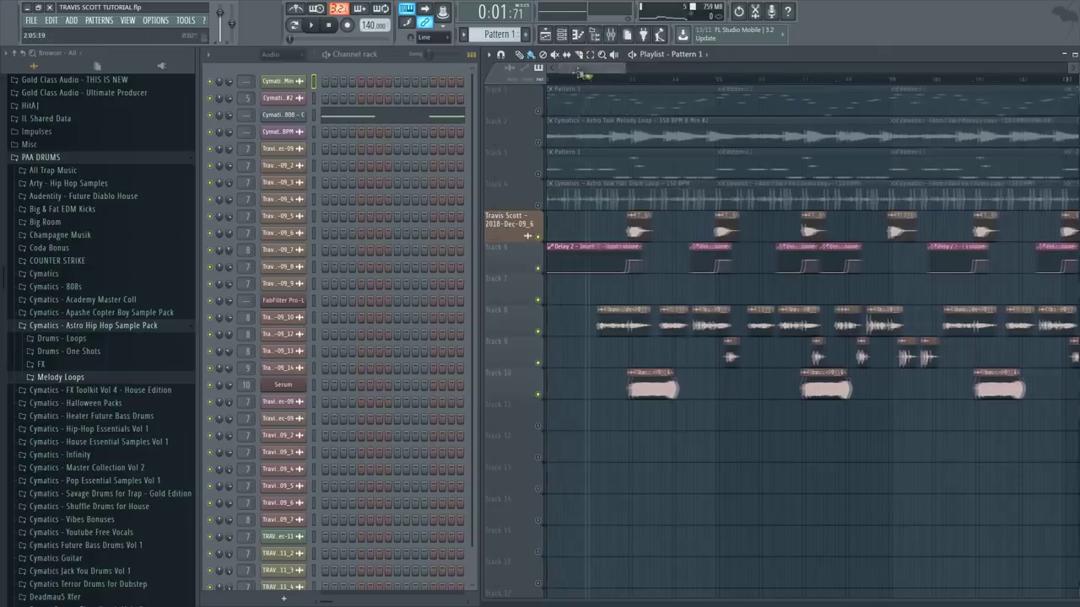
pyautogui.click(540, 330)
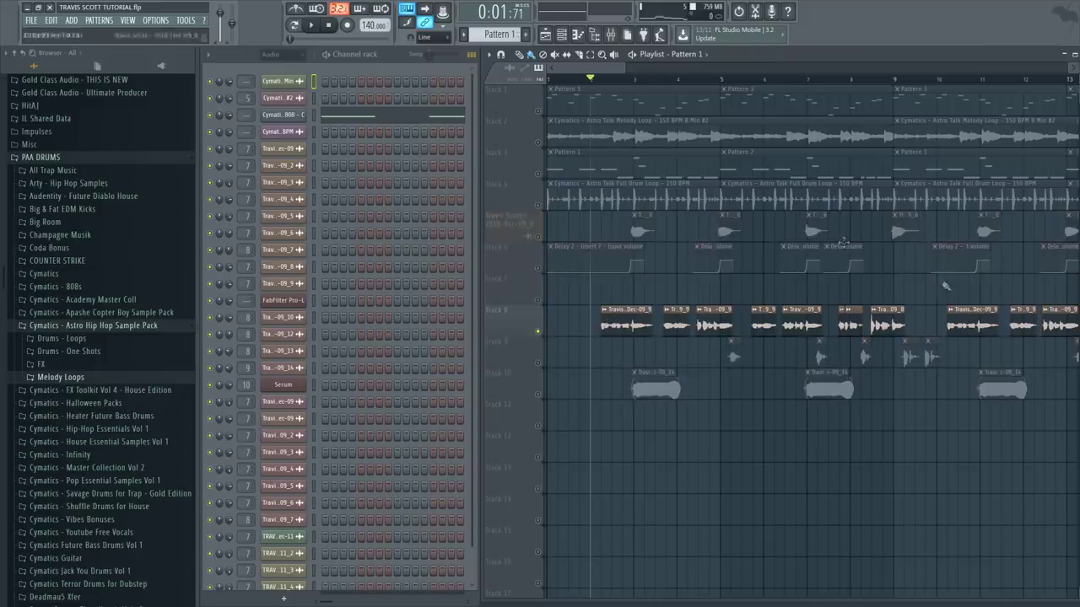
pyautogui.click(601, 80)
pyautogui.press('space')
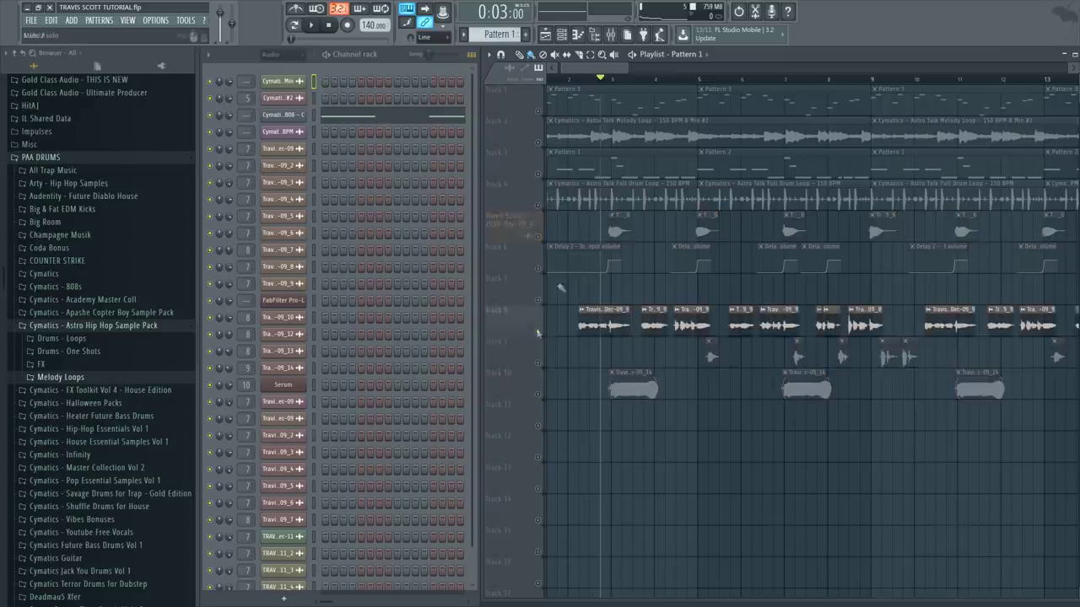
# Step: Select Track 5's vocal clips, play them, and jump playback to bar 5
pyautogui.click(594, 81)
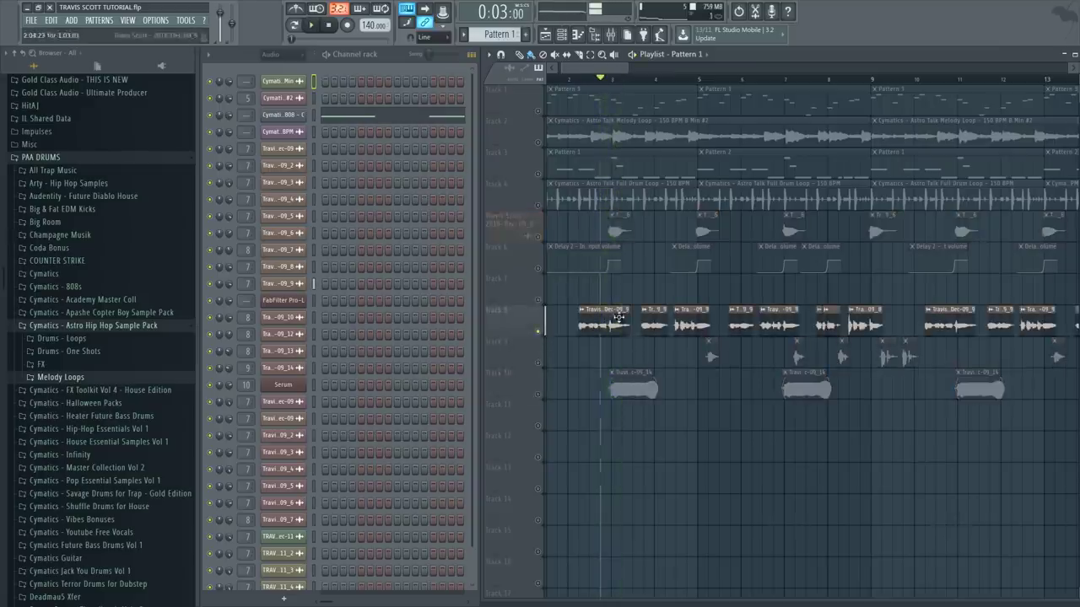
pyautogui.click(543, 241)
pyautogui.press('space')
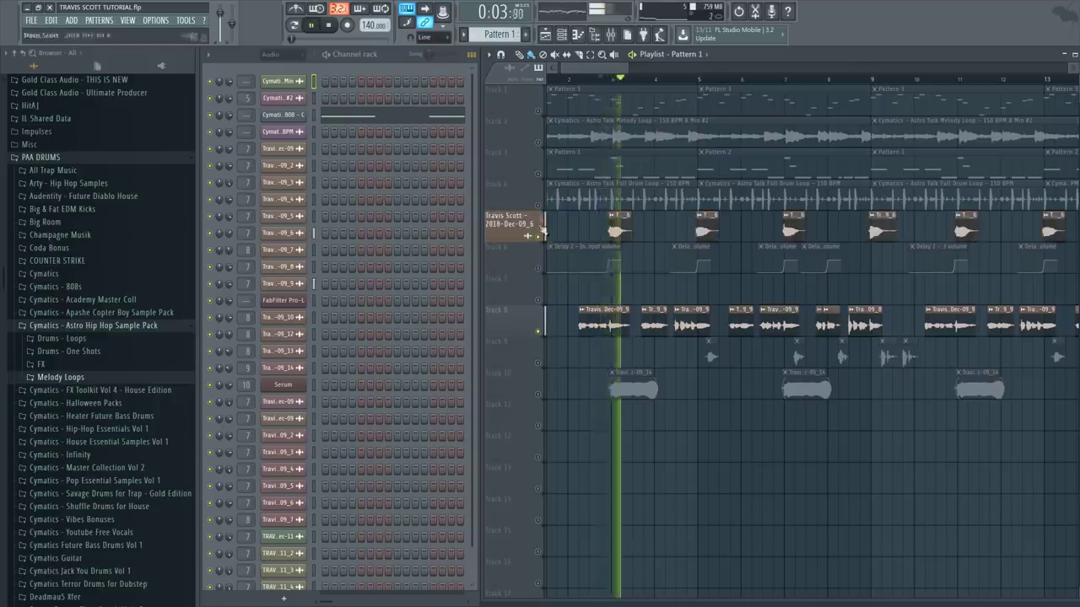
pyautogui.press('space')
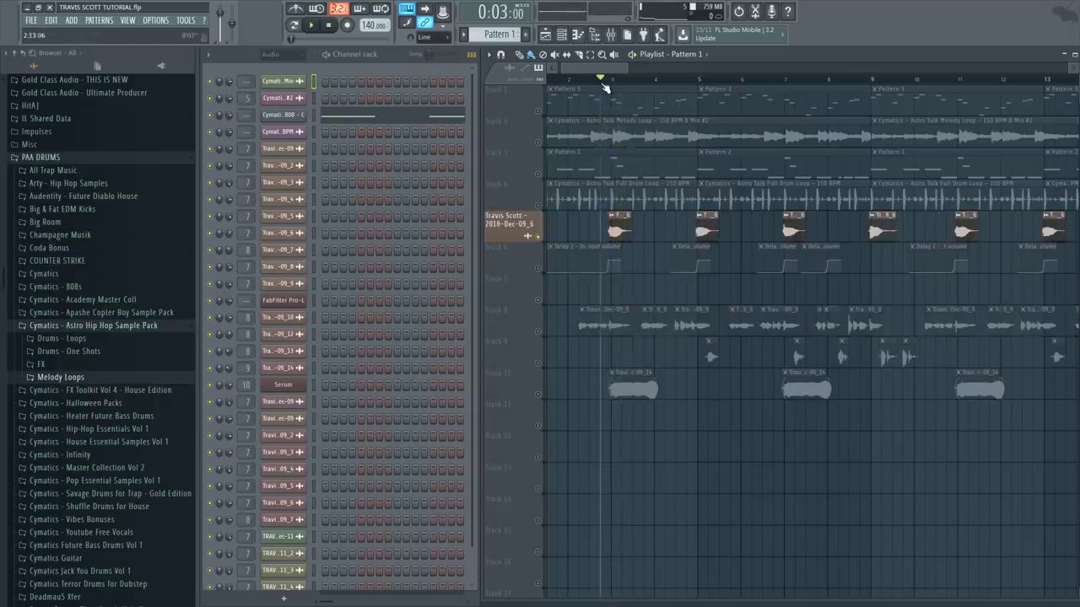
pyautogui.press('space')
pyautogui.click(699, 79)
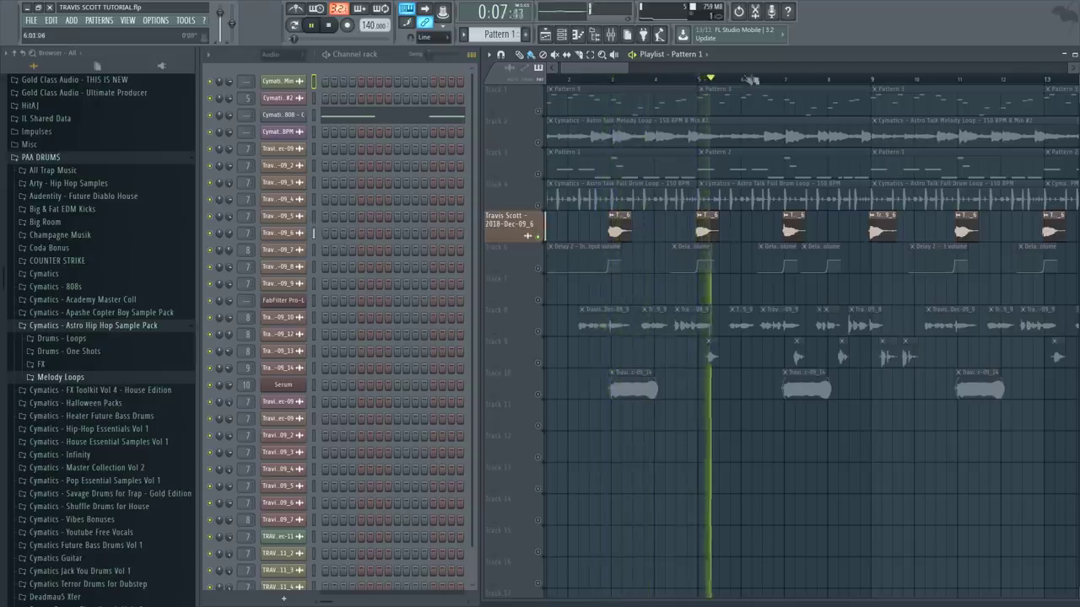
# Step: Unmute the Track 8 main vocal, solo Track 10, and play the filler vocal
pyautogui.click(538, 331)
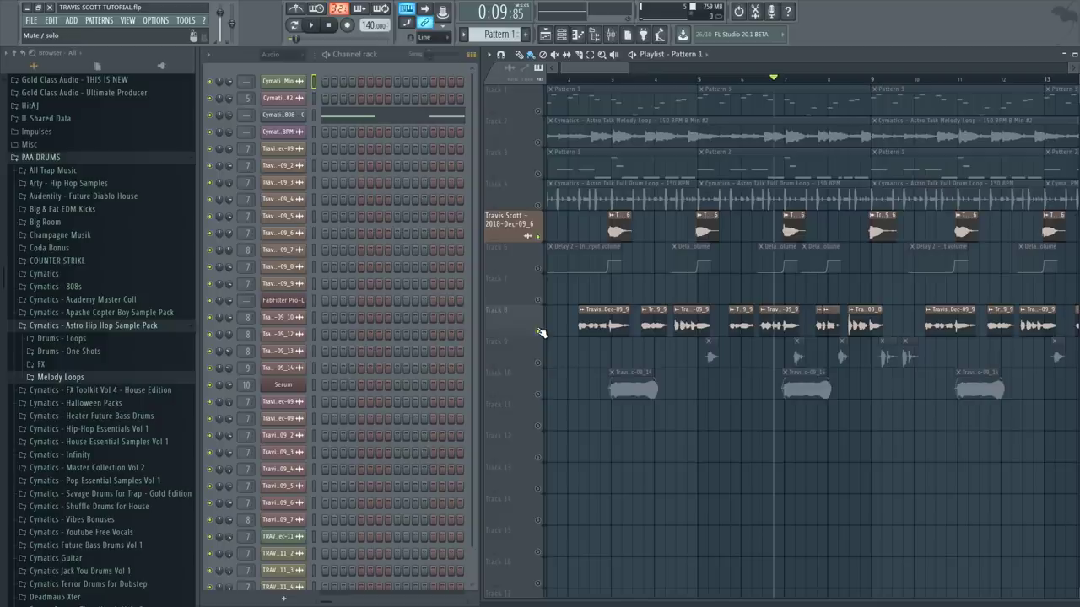
pyautogui.rightClick(540, 394)
pyautogui.press('space')
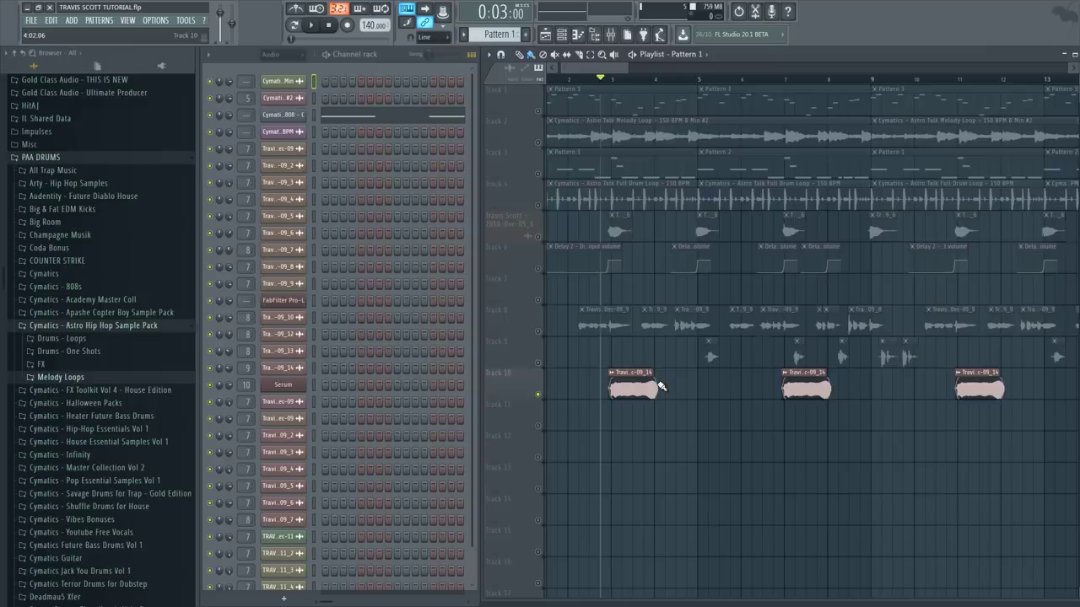
pyautogui.press('space')
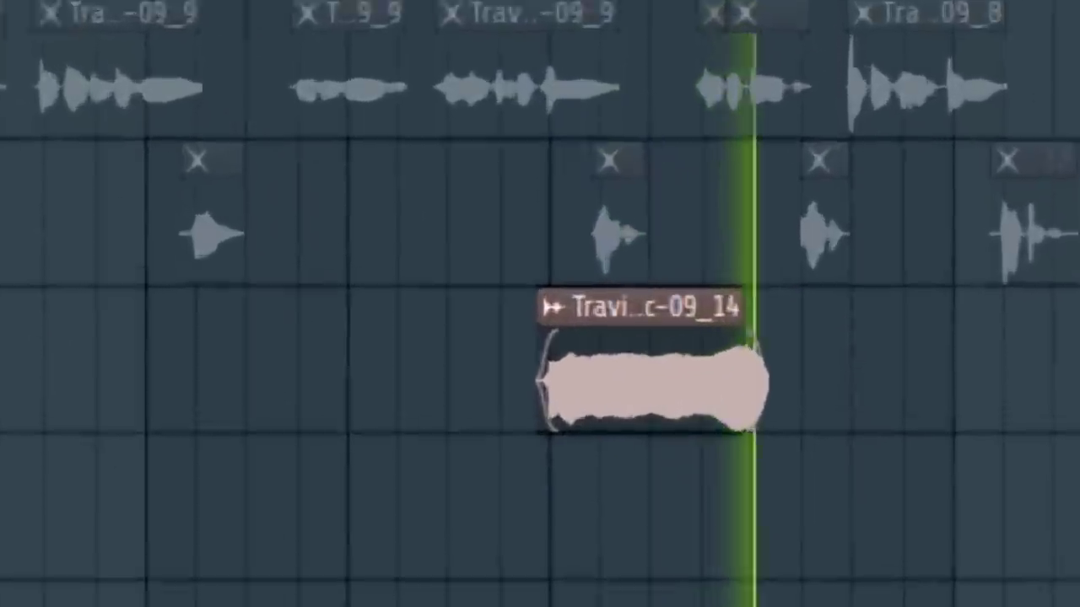
pyautogui.press('space')
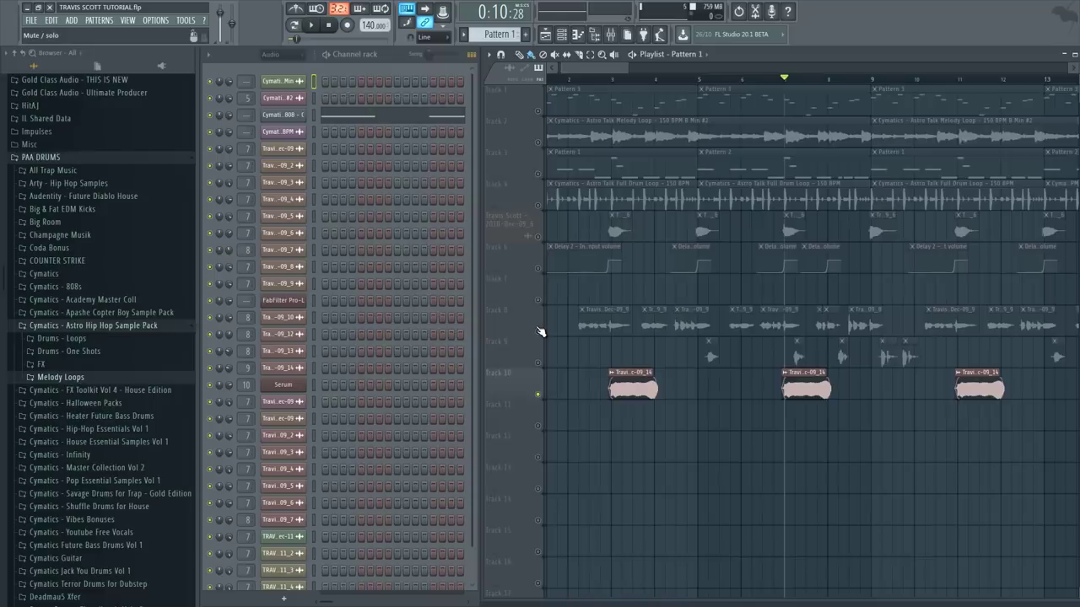
# Step: Select all of Track 9's filler vocal clips and play them back
pyautogui.click(543, 360)
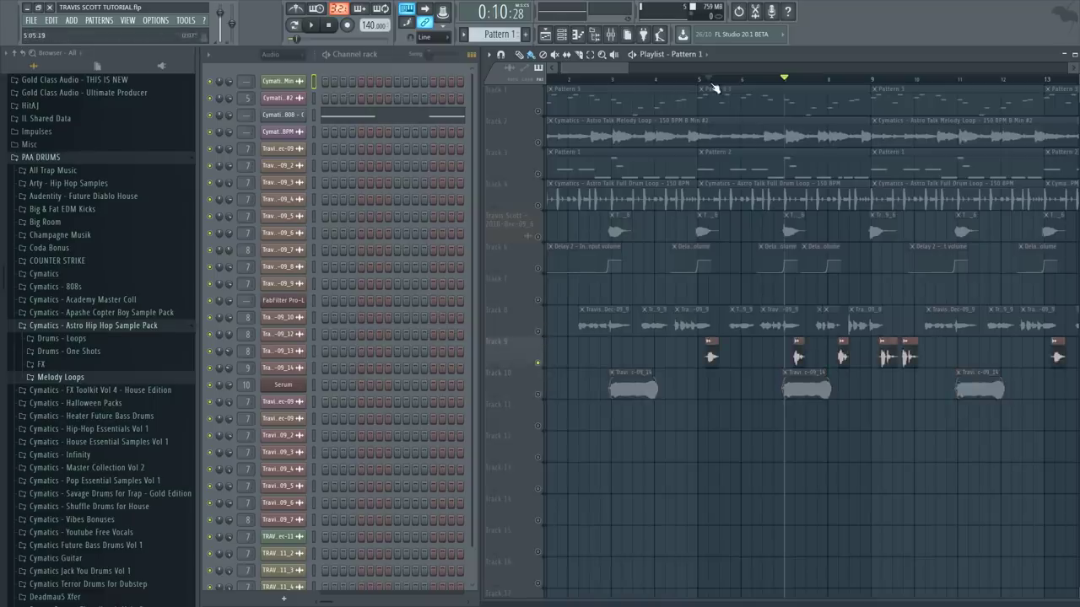
pyautogui.moveTo(709, 80); pyautogui.dragTo(699, 83)
pyautogui.press('space')
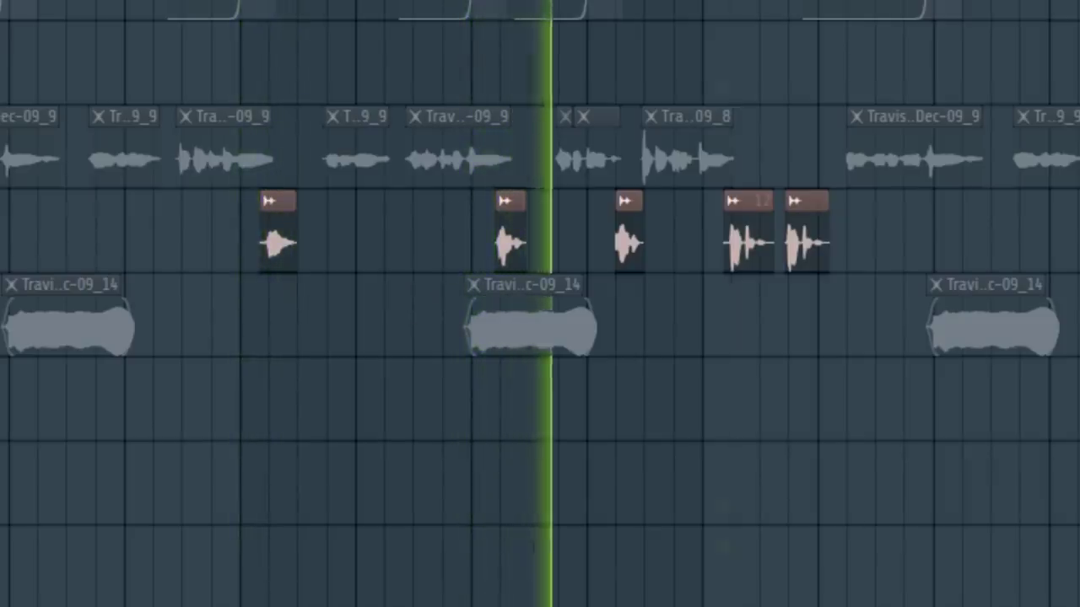
pyautogui.press('space')
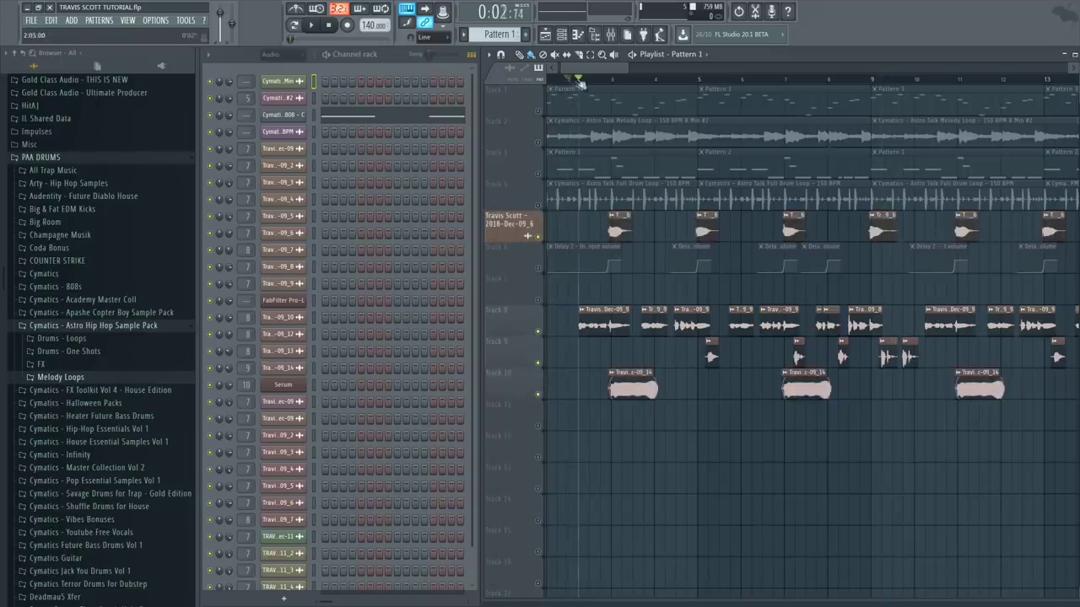
# Step: Replay the vocals, then unmute Track 6's Delay 2 volume automation clips
pyautogui.press('space')
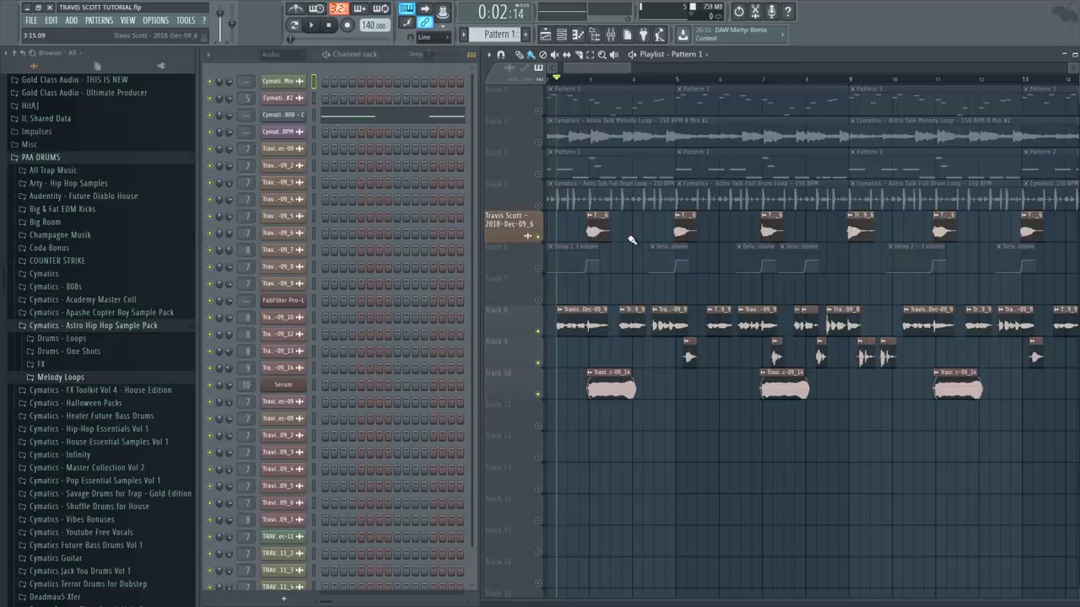
pyautogui.click(538, 269)
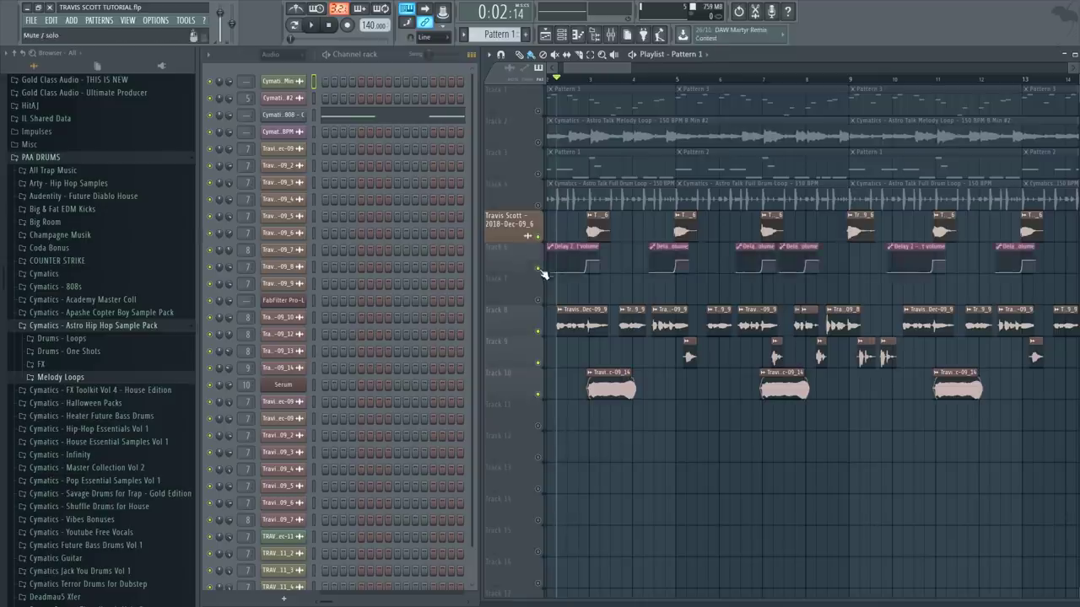
# Step: Check the Track 8 vocal clip's channel settings, then show Insert 7's effects chain in the Mixer
pyautogui.doubleClick(588, 321)
pyautogui.press('Escape')
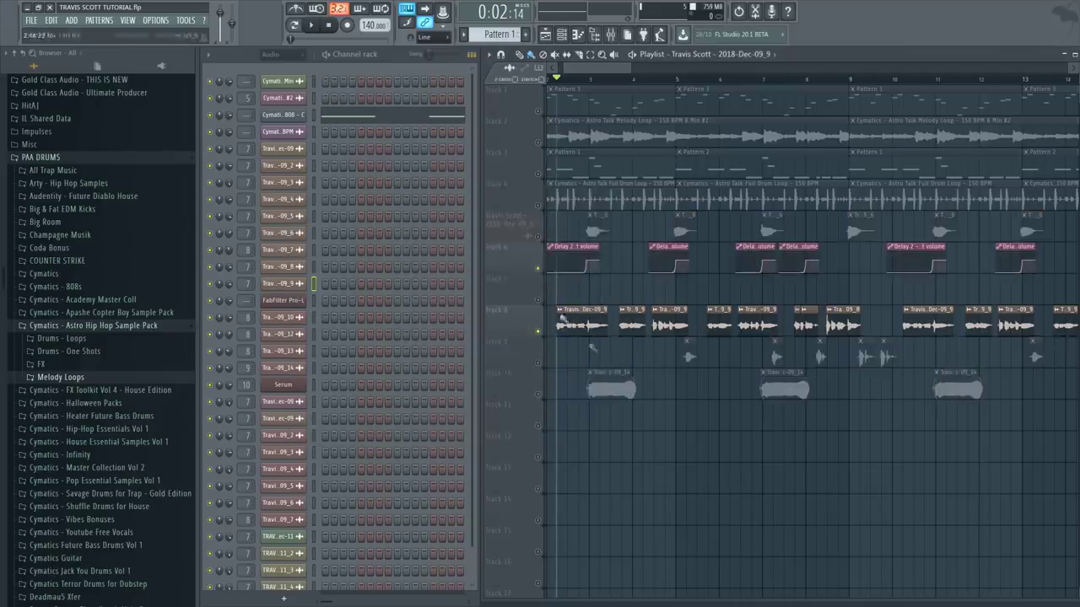
pyautogui.doubleClick(582, 329)
pyautogui.press('Escape')
pyautogui.doubleClick(580, 331)
pyautogui.press('Escape')
pyautogui.press('F9')
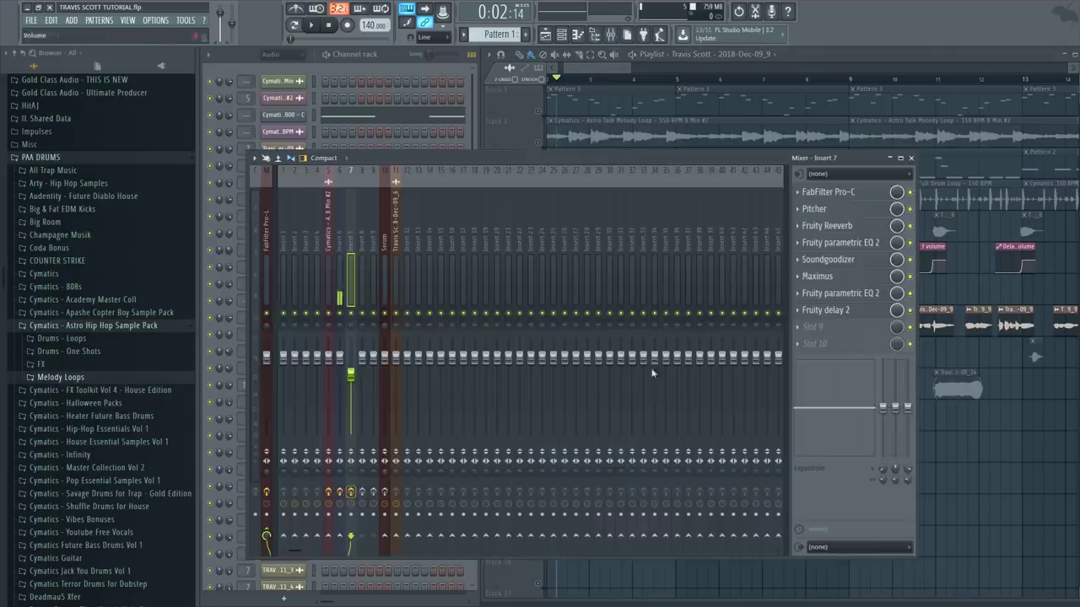
pyautogui.click(850, 195)
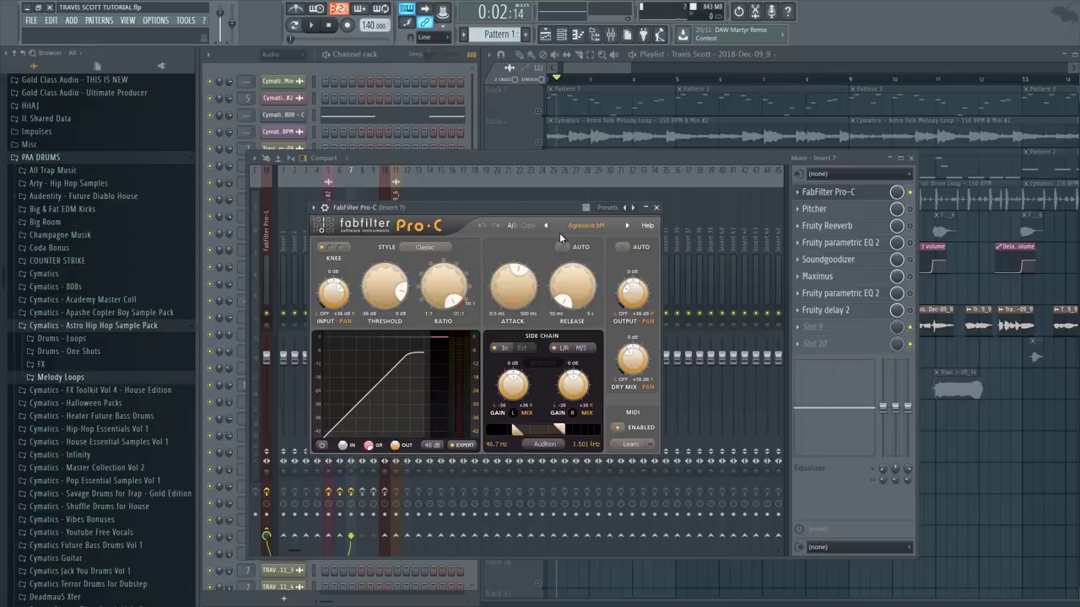
pyautogui.press('space')
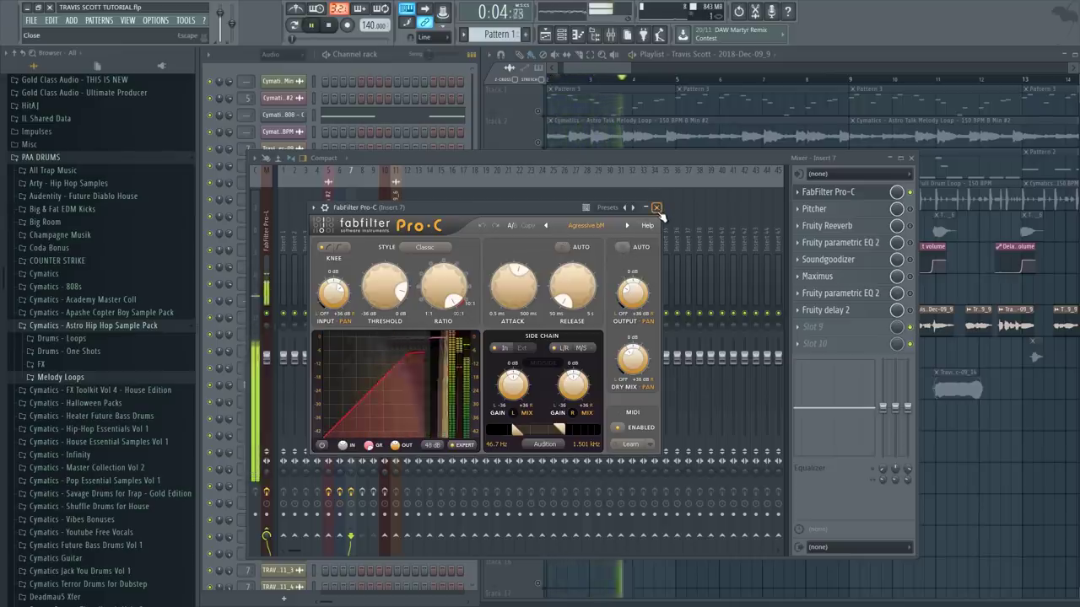
pyautogui.click(657, 208)
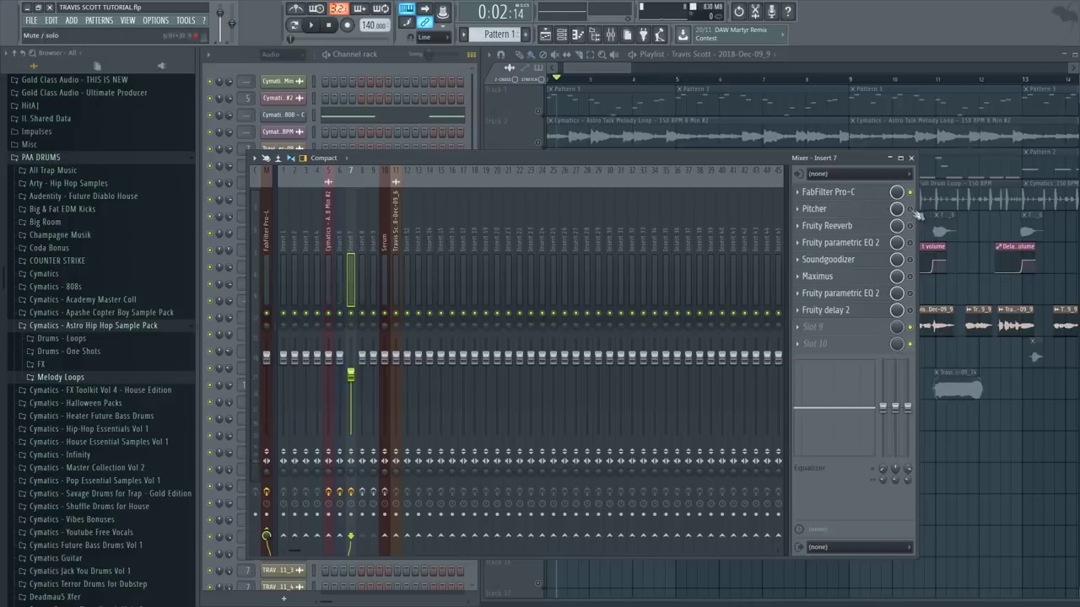
pyautogui.click(869, 211)
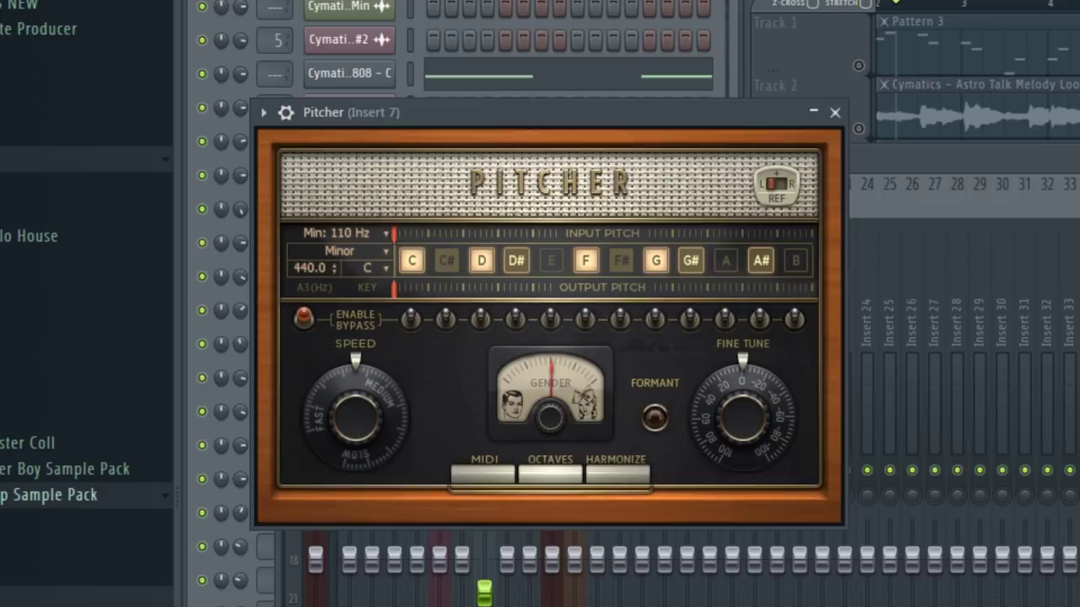
pyautogui.press('F5')
pyautogui.click(515, 117)
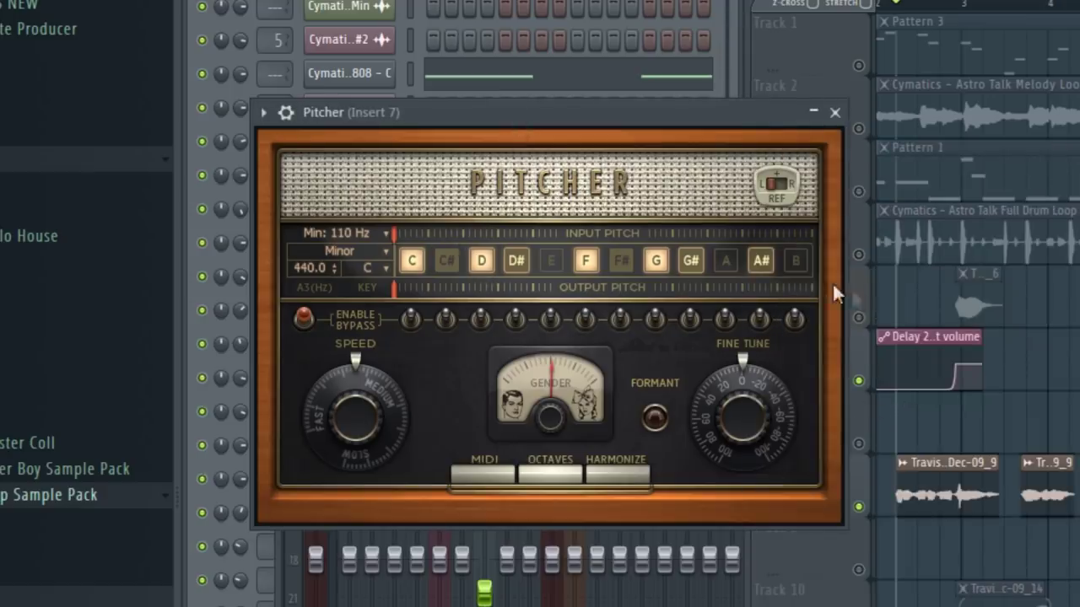
pyautogui.press('space')
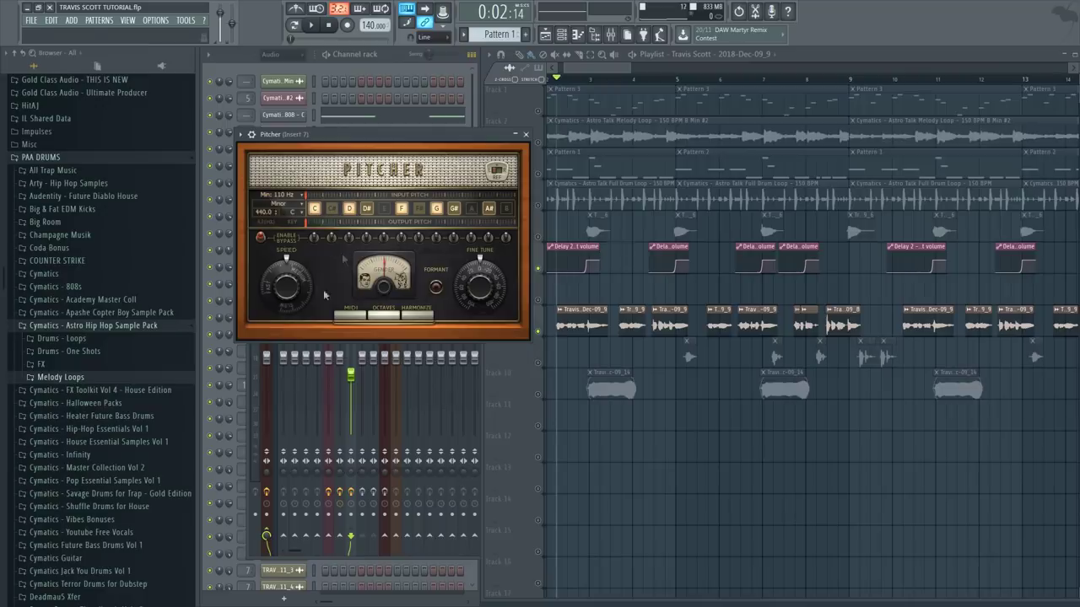
pyautogui.click(629, 35)
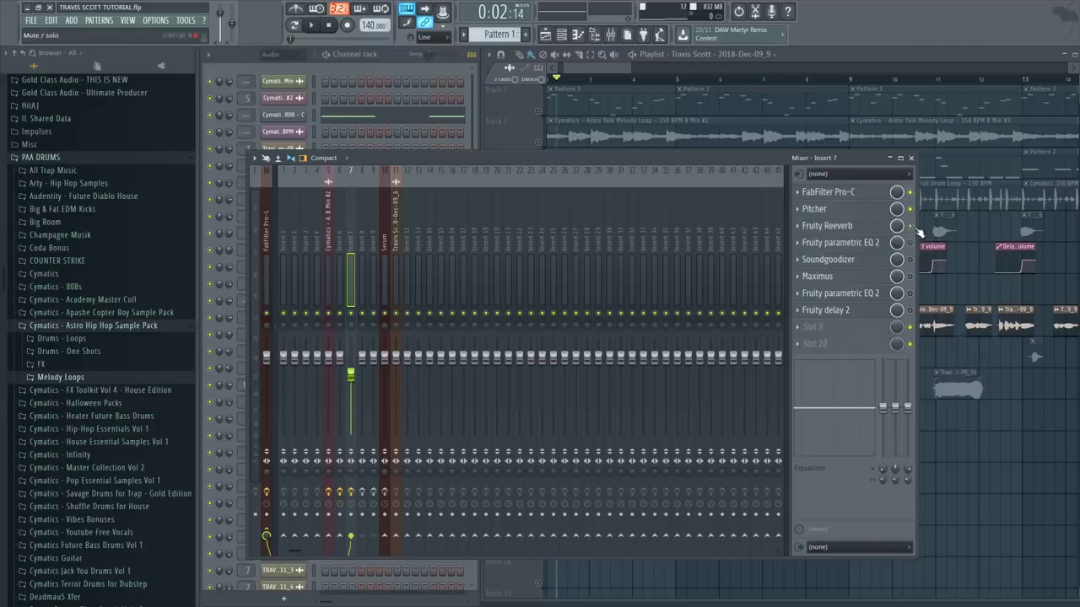
# Step: Audition Insert 7's Fruity Reeverb (0.4 sec decay, 23% reverb) during playback, then close it
pyautogui.click(854, 232)
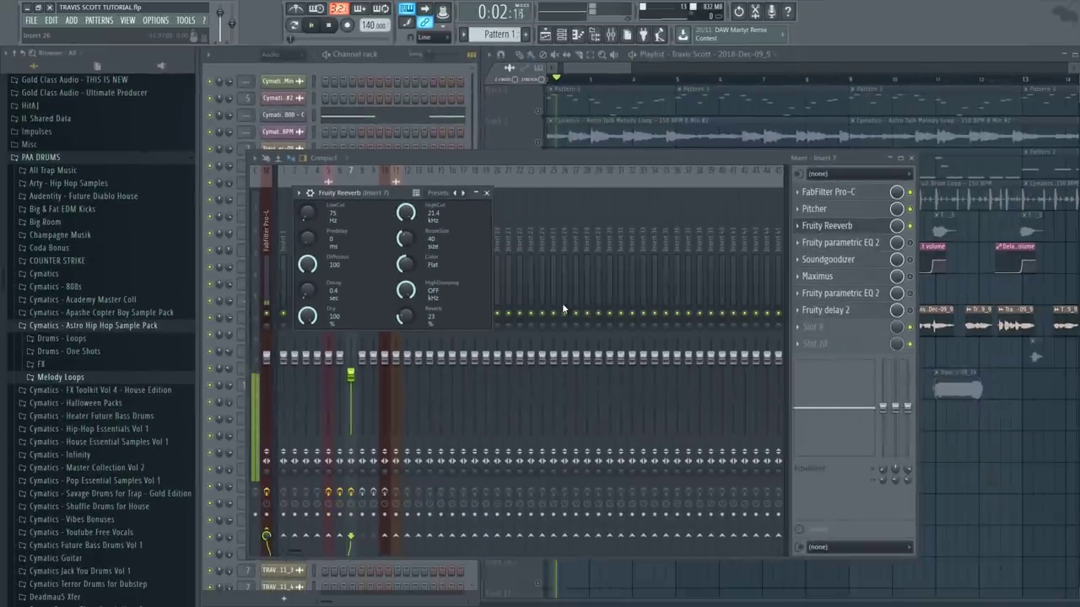
pyautogui.press('space')
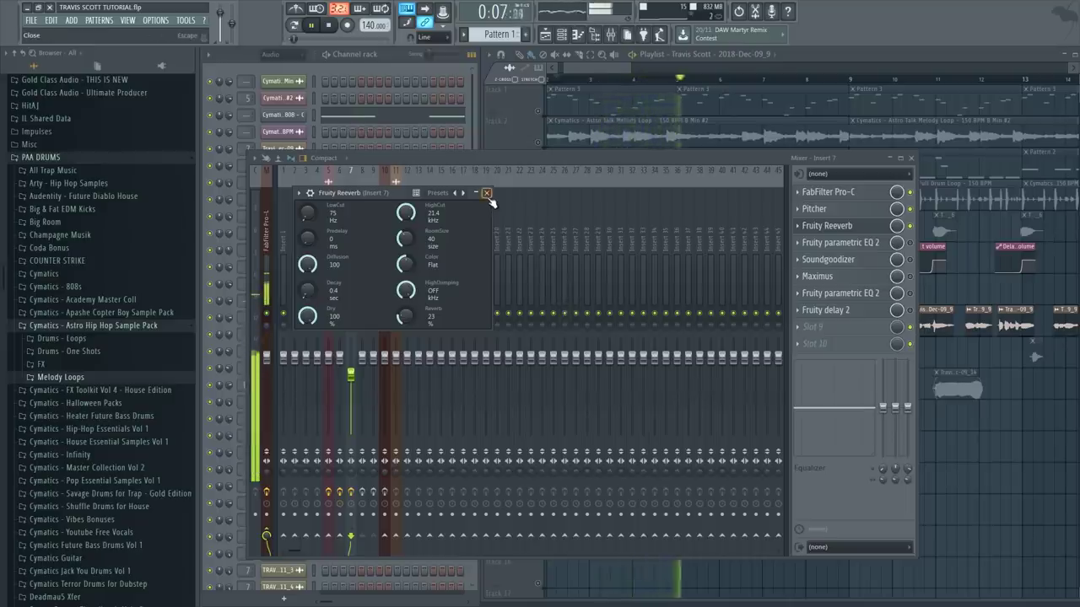
pyautogui.press('space')
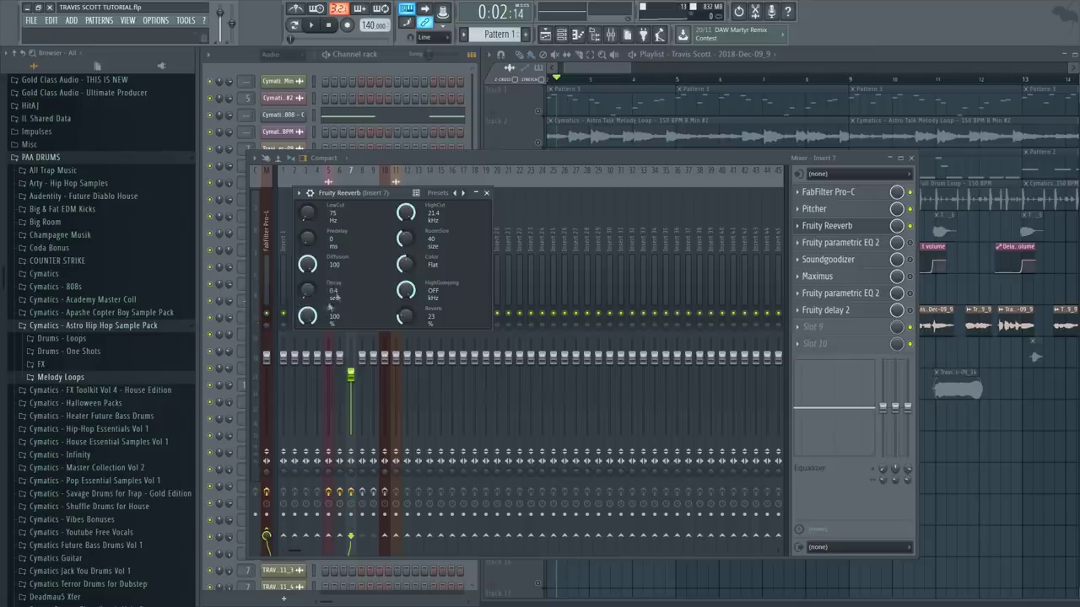
pyautogui.press('Escape')
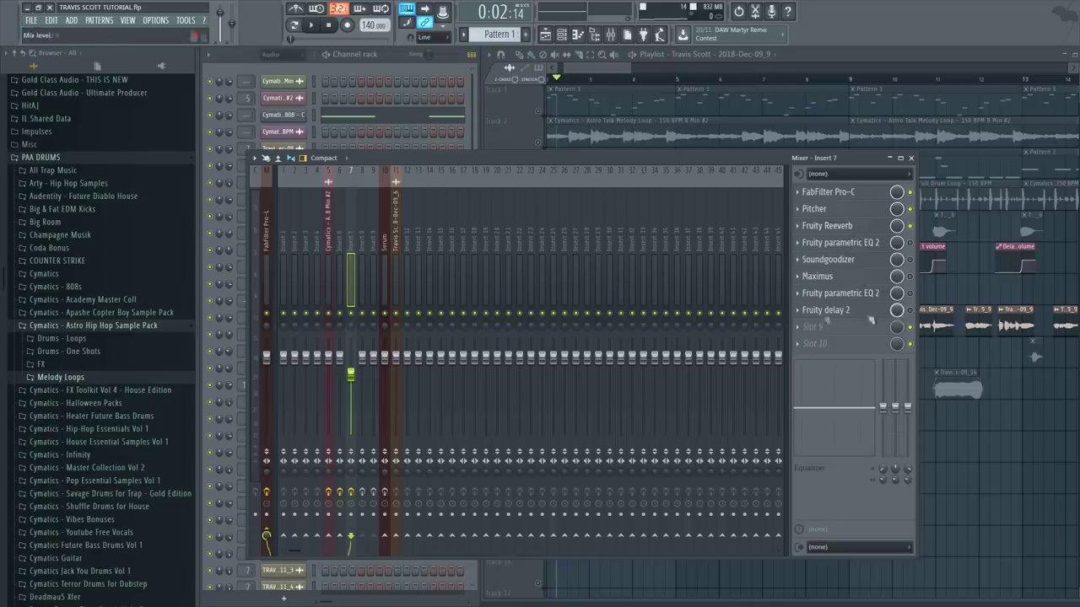
# Step: Open Insert 7's first parametric EQ, watch its spectrum during playback, then close it
pyautogui.click(856, 242)
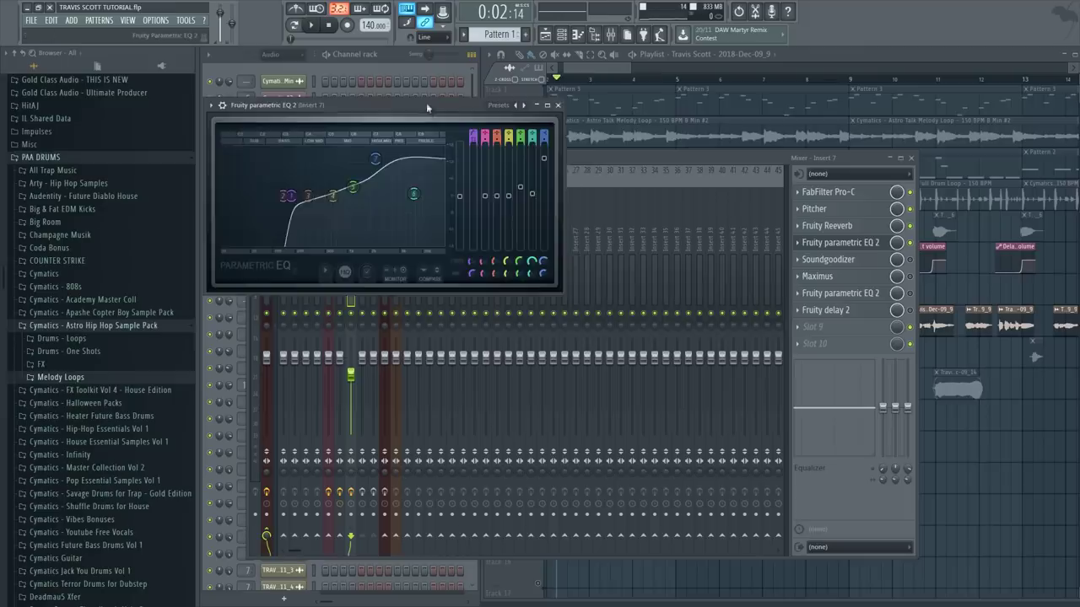
pyautogui.moveTo(657, 71); pyautogui.dragTo(1075, 241)
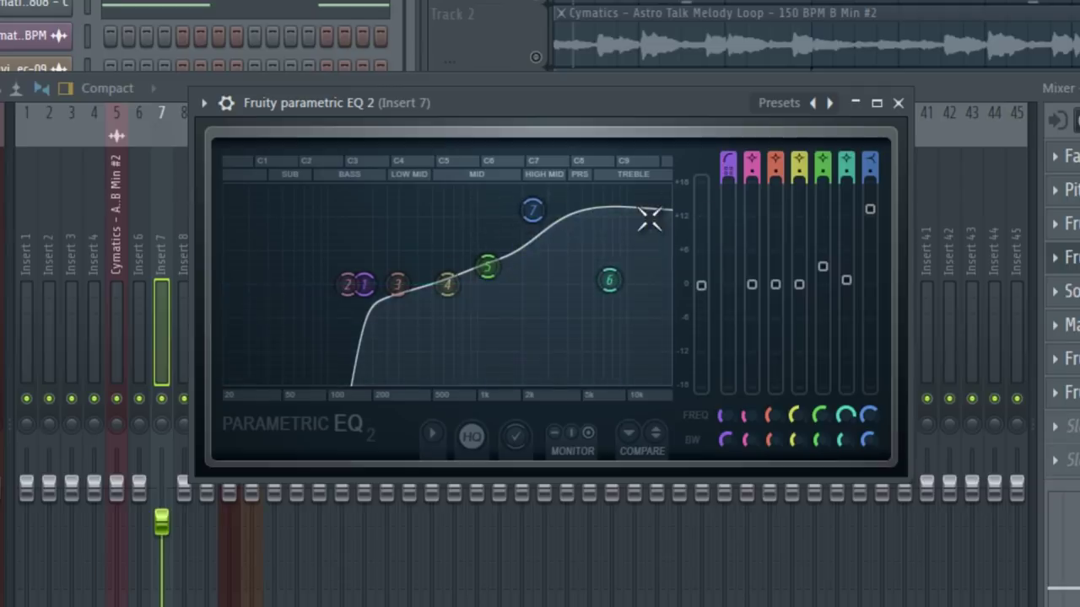
pyautogui.press('space')
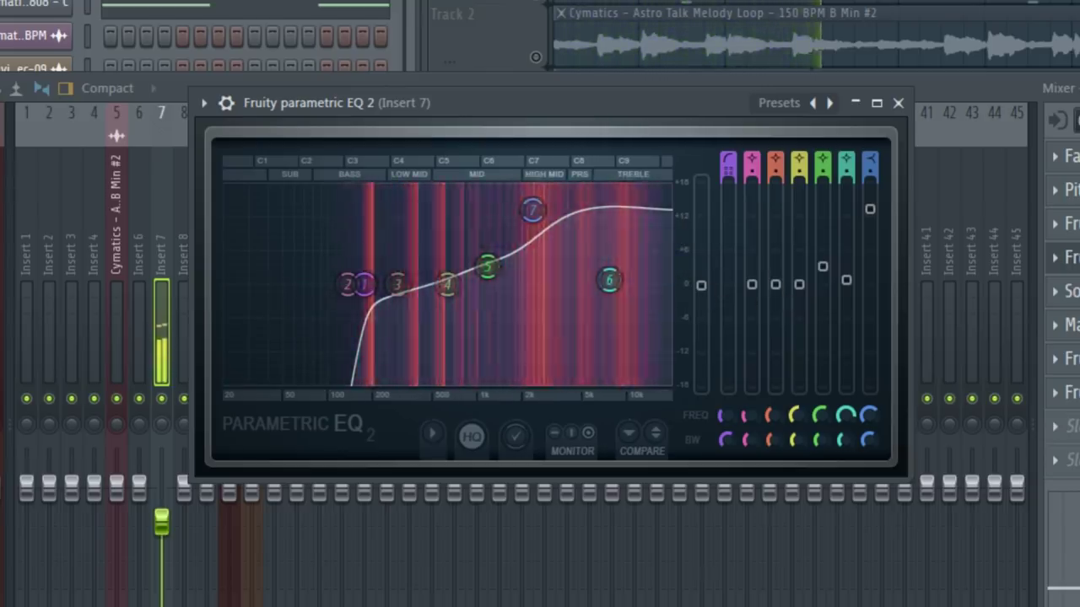
pyautogui.press('space')
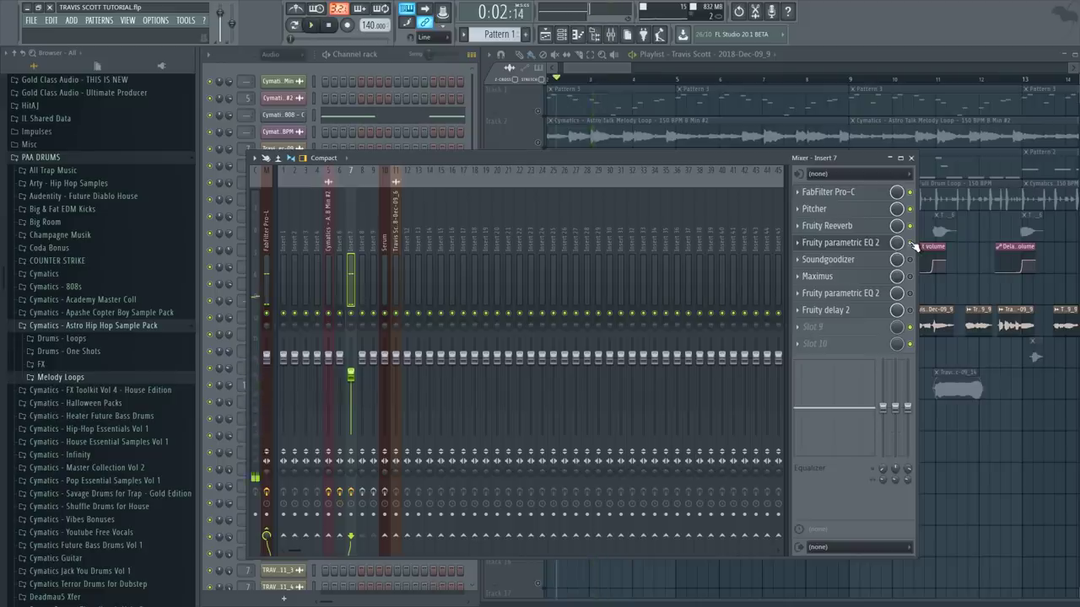
pyautogui.click(868, 244)
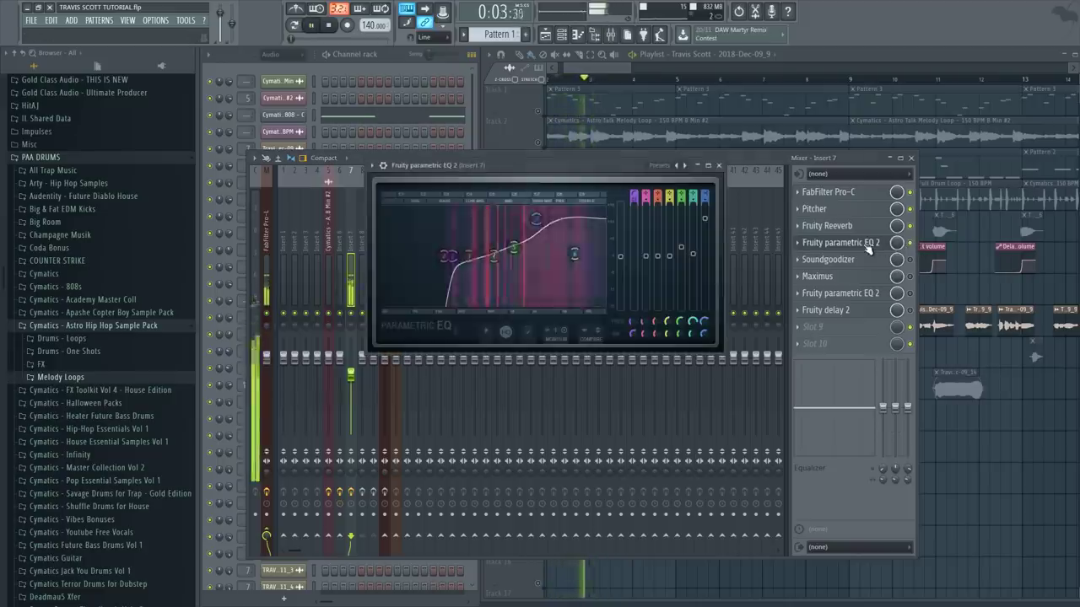
pyautogui.click(869, 245)
# Step: Listen to Insert 7's Soundgoodizer in mode A during playback, then close it
pyautogui.click(869, 259)
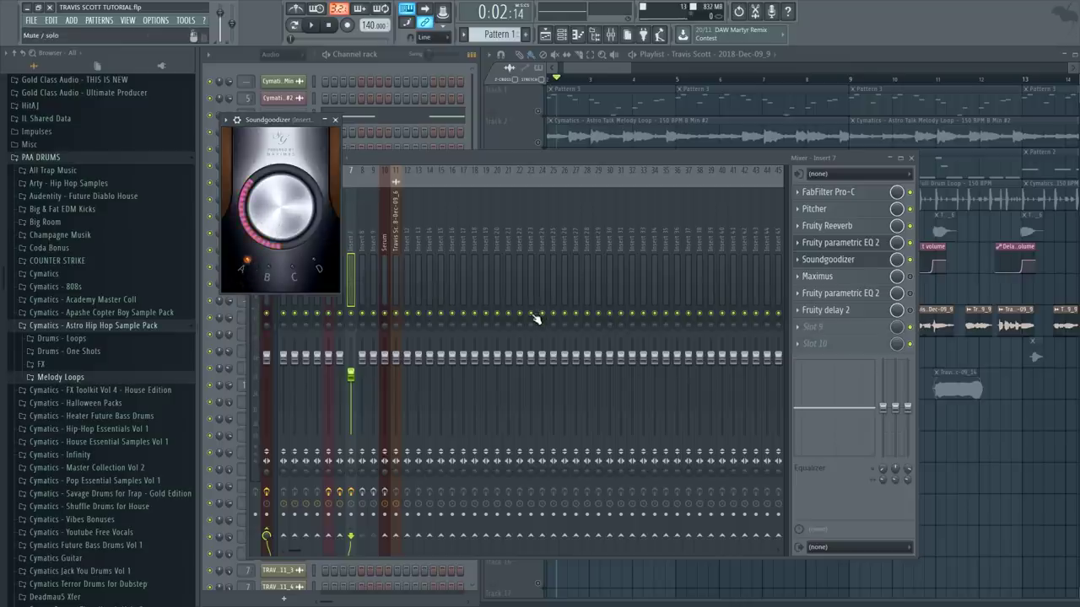
pyautogui.press('space')
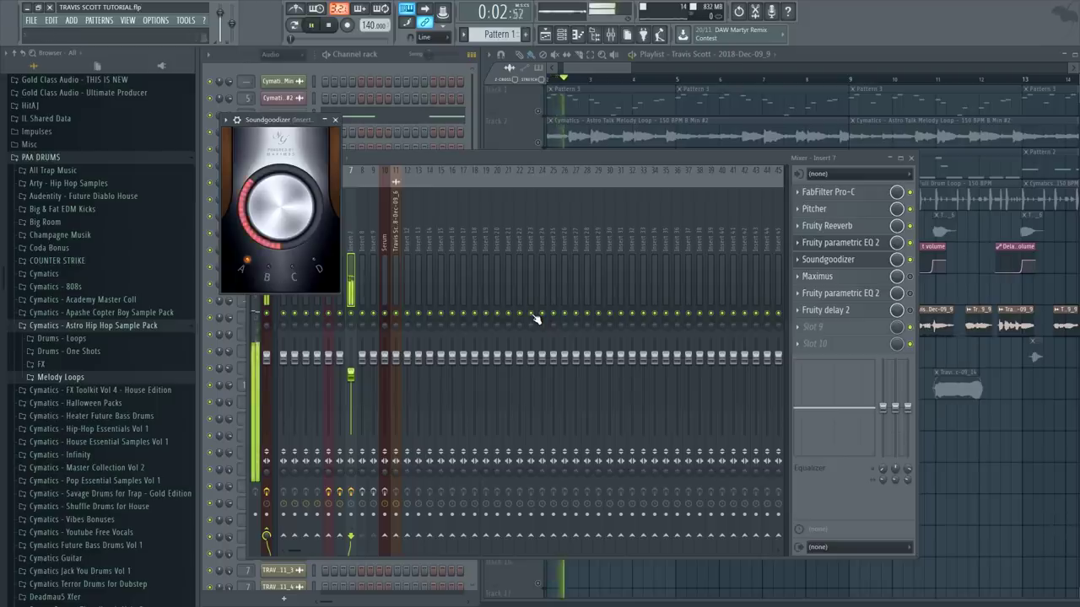
pyautogui.click(336, 120)
# Step: Open Insert 7's Maximus and view its HIGH band settings
pyautogui.click(861, 278)
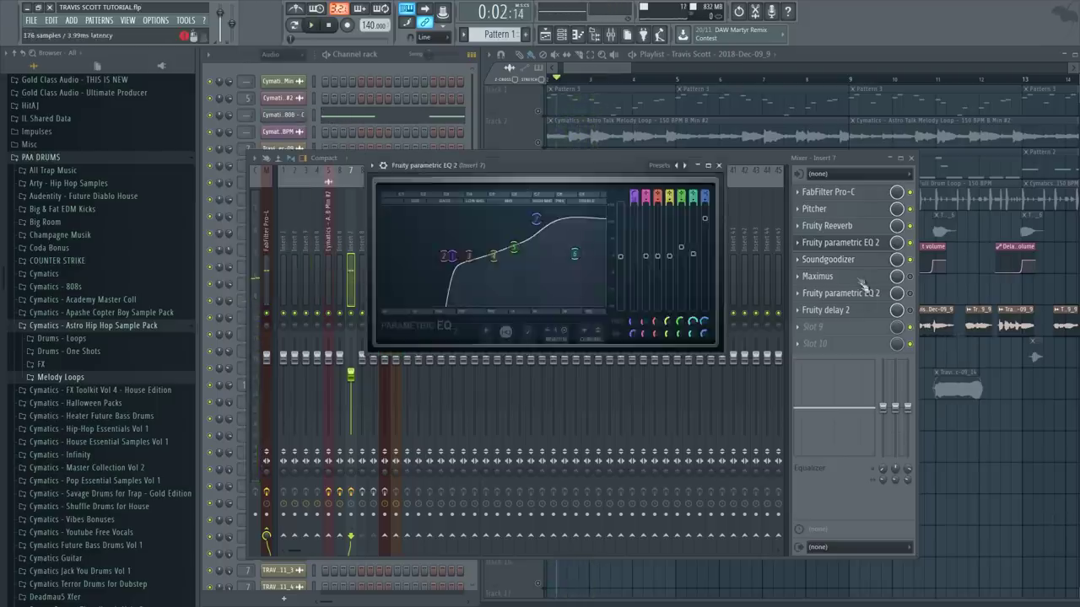
pyautogui.click(861, 279)
pyautogui.click(862, 281)
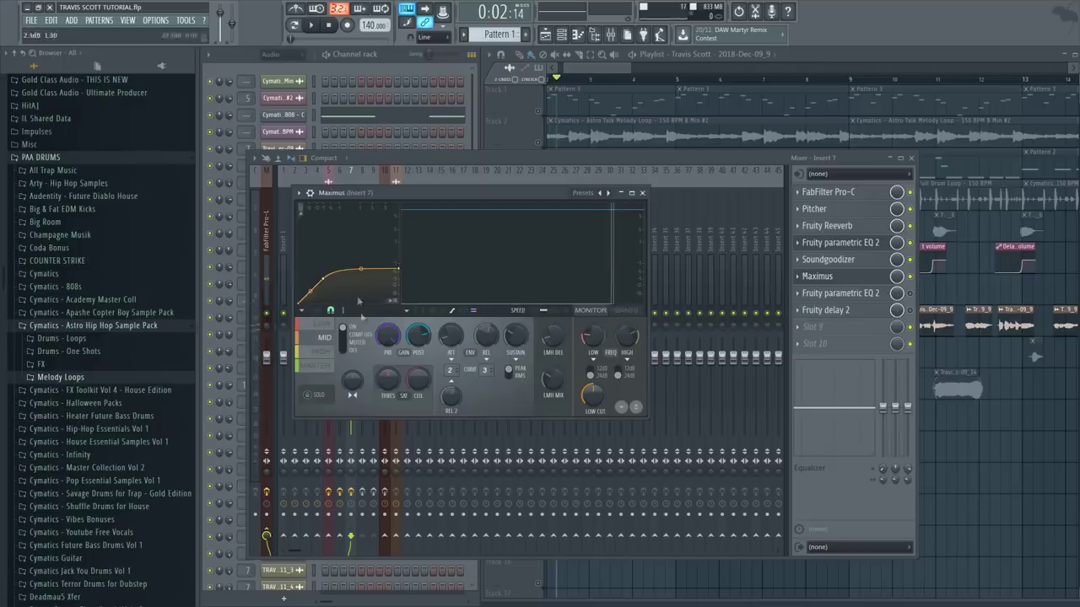
pyautogui.click(324, 353)
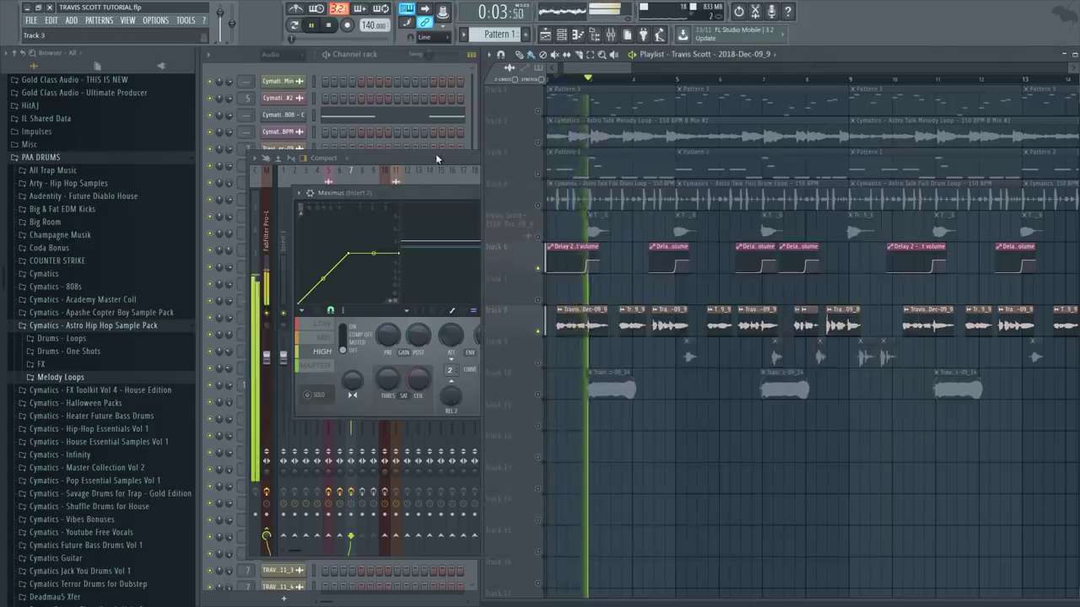
# Step: Close Maximus and bring up Insert 7's second Fruity parametric EQ 2
pyautogui.click(459, 74)
pyautogui.click(839, 293)
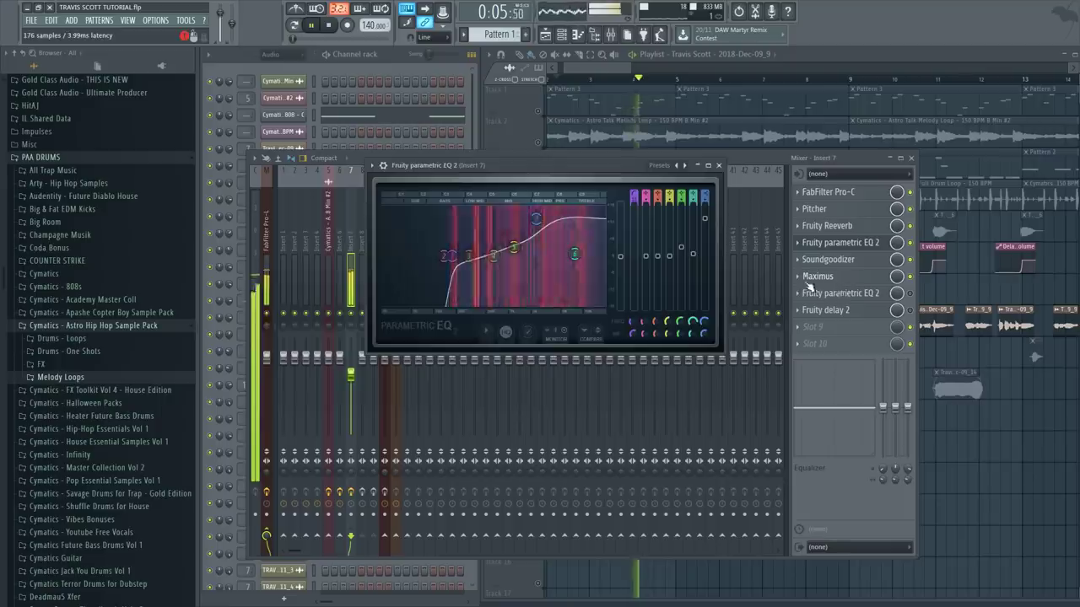
pyautogui.click(846, 277)
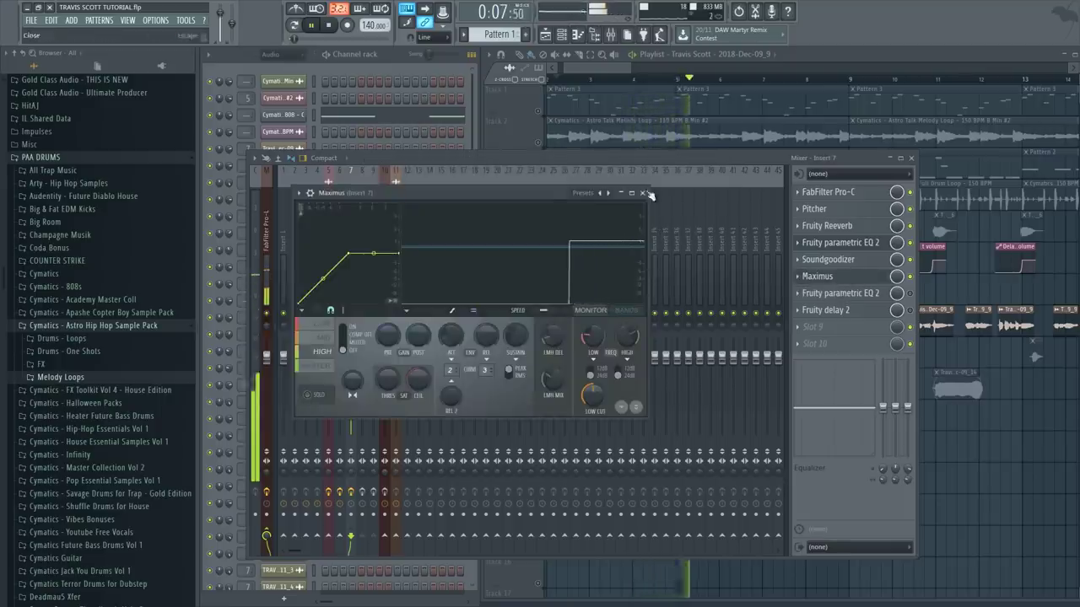
pyautogui.click(916, 297)
pyautogui.click(874, 295)
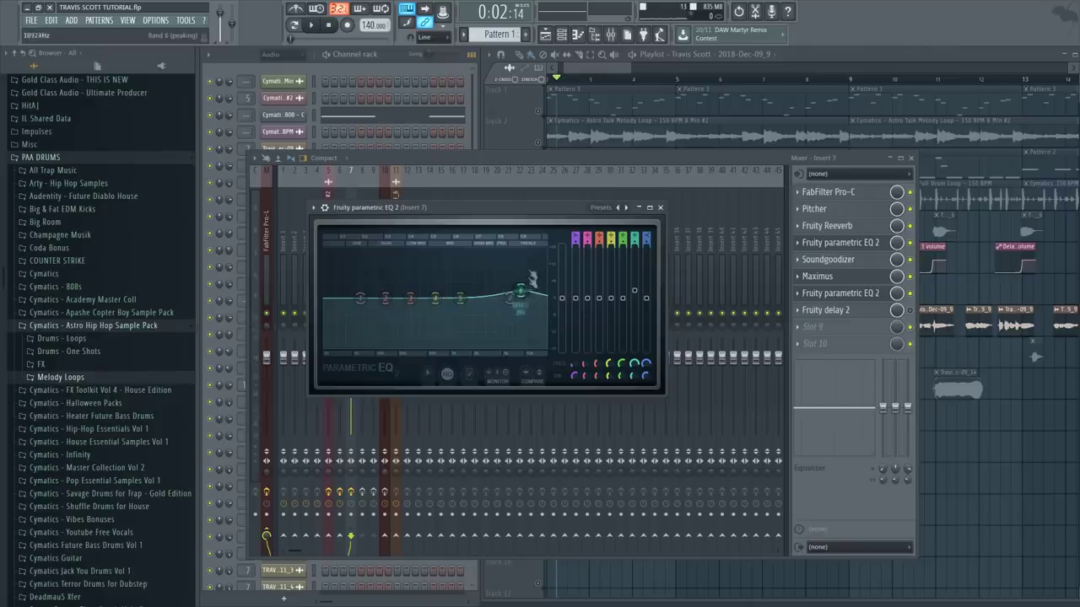
# Step: Move band 6 of the second parametric EQ up to about 9933 Hz
pyautogui.moveTo(524, 286)
pyautogui.mouseDown()
pyautogui.moveTo(515, 298)
pyautogui.moveTo(528, 292)
pyautogui.mouseUp()
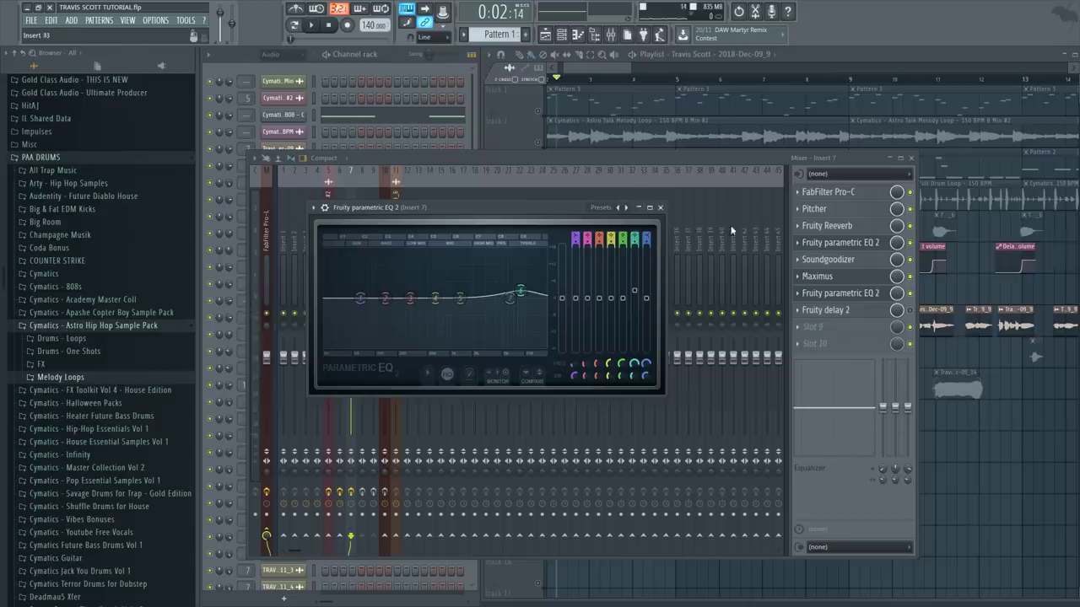
pyautogui.click(839, 293)
# Step: Open Insert 7's Fruity delay 2 and set its TIME knob to 4 steps
pyautogui.click(816, 276)
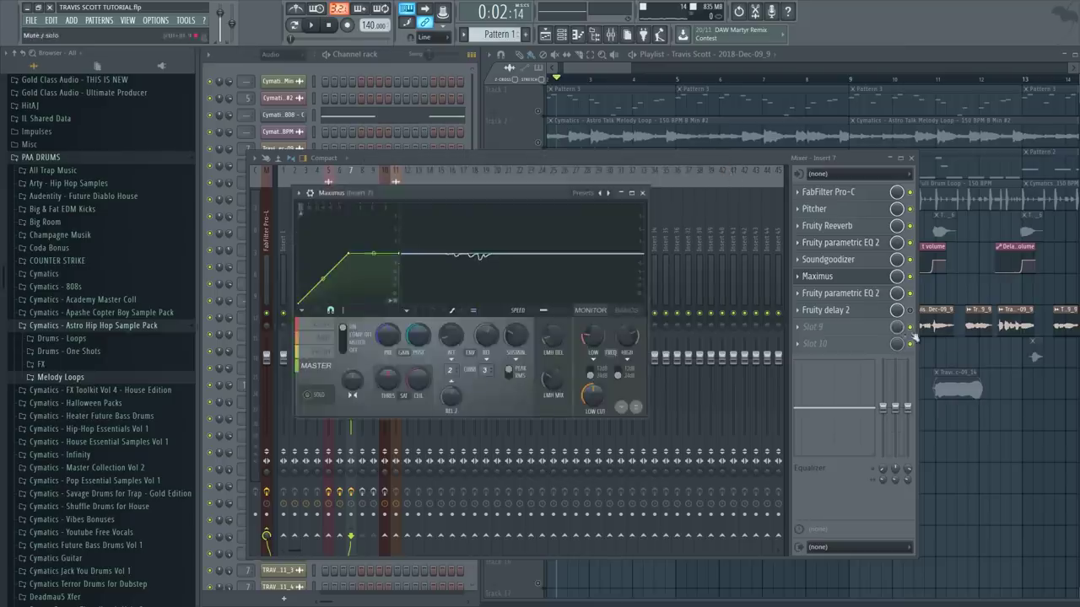
pyautogui.click(848, 310)
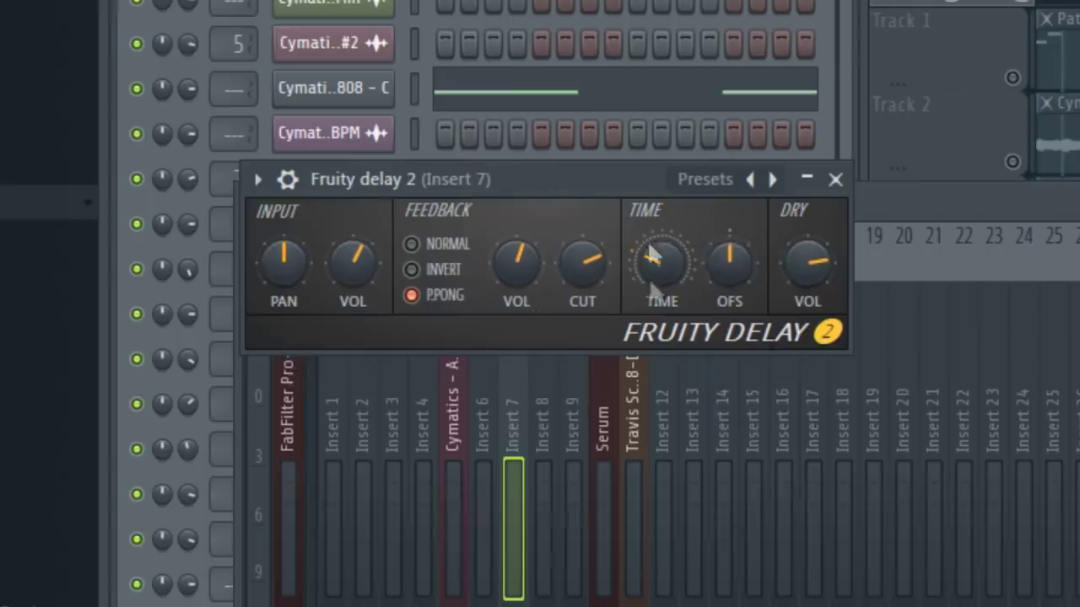
pyautogui.rightClick(668, 259)
pyautogui.moveTo(730, 313)
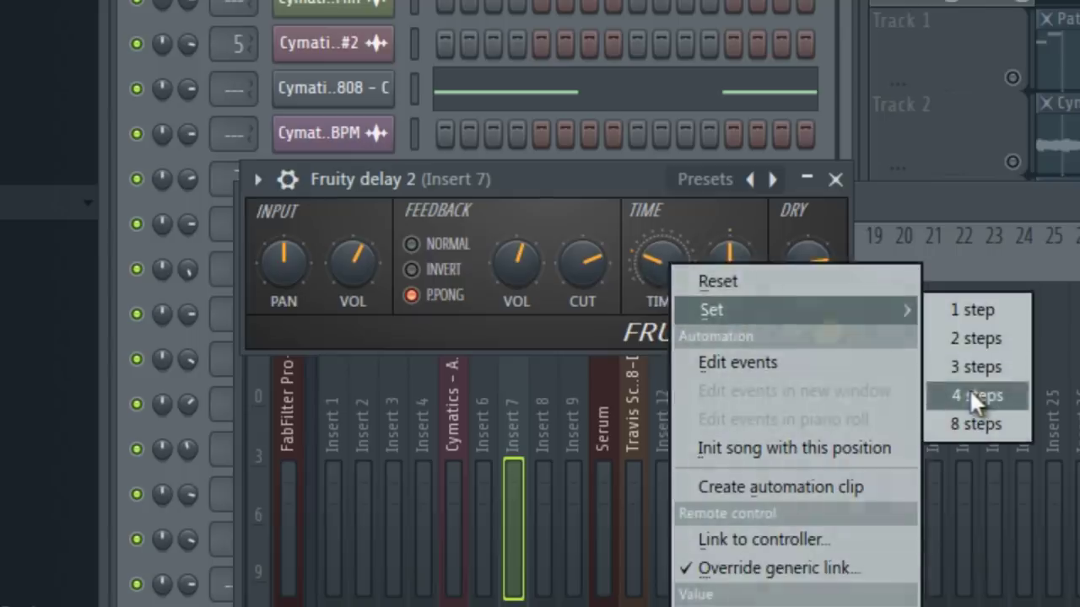
pyautogui.click(663, 203)
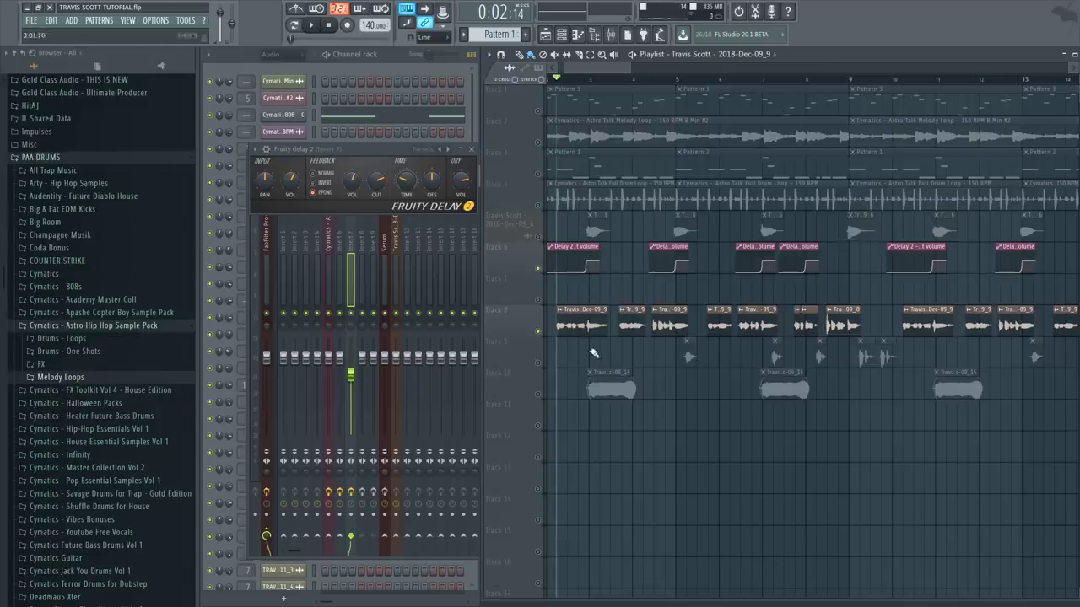
# Step: Reshape the first Delay 2 volume automation into a hard step and play it back
pyautogui.moveTo(590, 264); pyautogui.dragTo(589, 259)
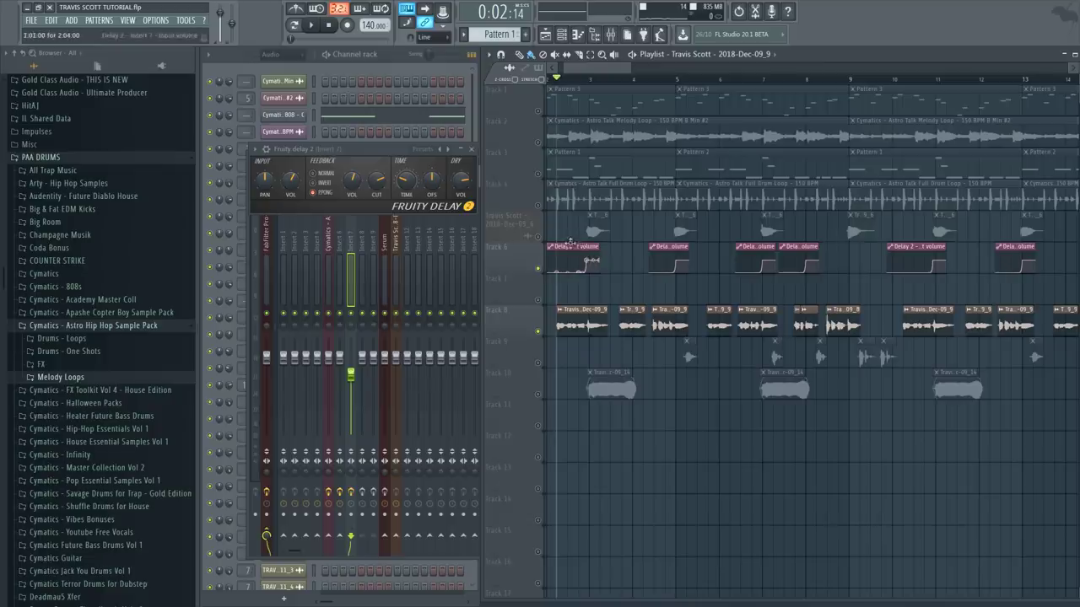
pyautogui.press('space')
pyautogui.press('space')
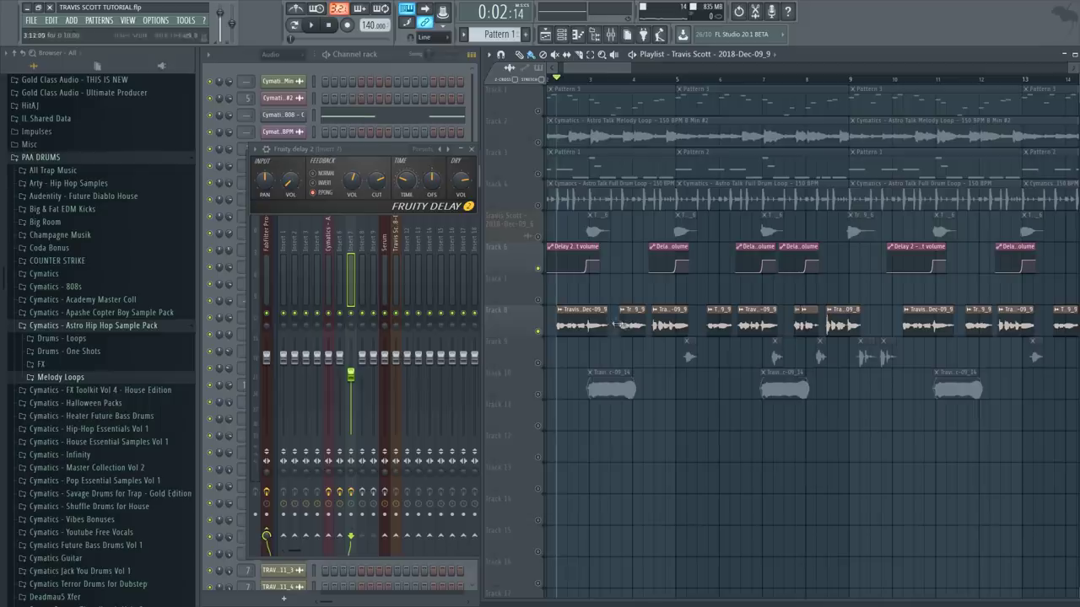
pyautogui.press('space')
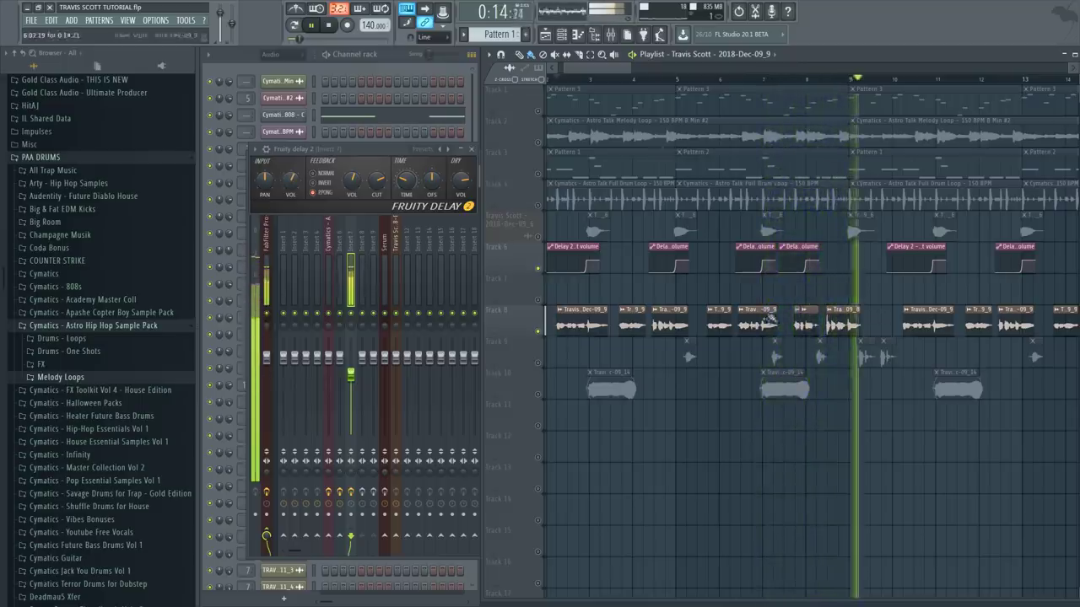
pyautogui.press('space')
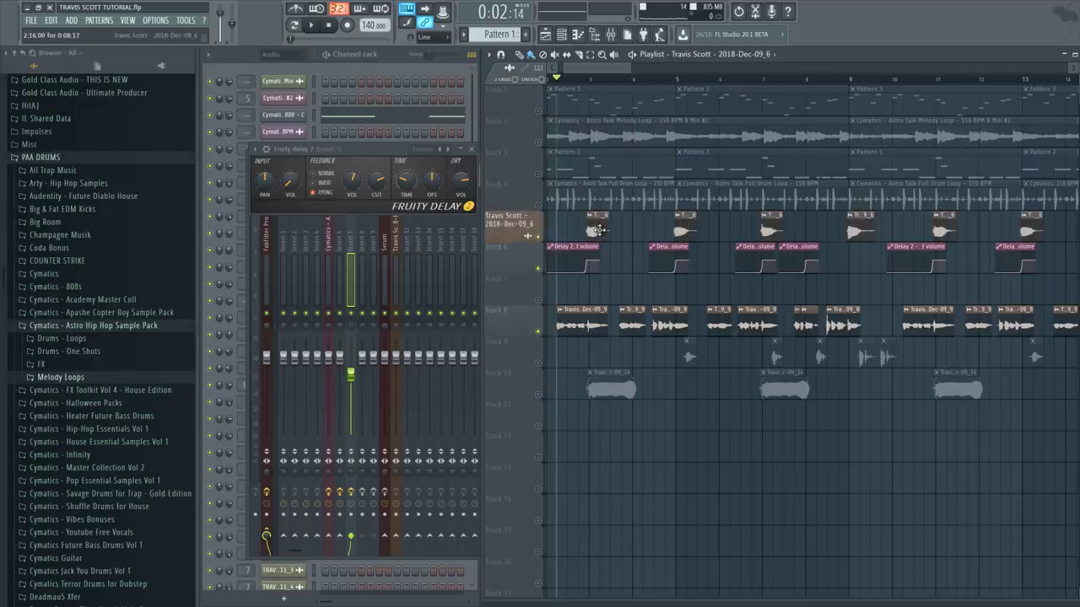
# Step: Inspect the vocal clip's channel settings, then briefly play the vocals
pyautogui.doubleClick(597, 229)
pyautogui.doubleClick(597, 229)
pyautogui.doubleClick(601, 230)
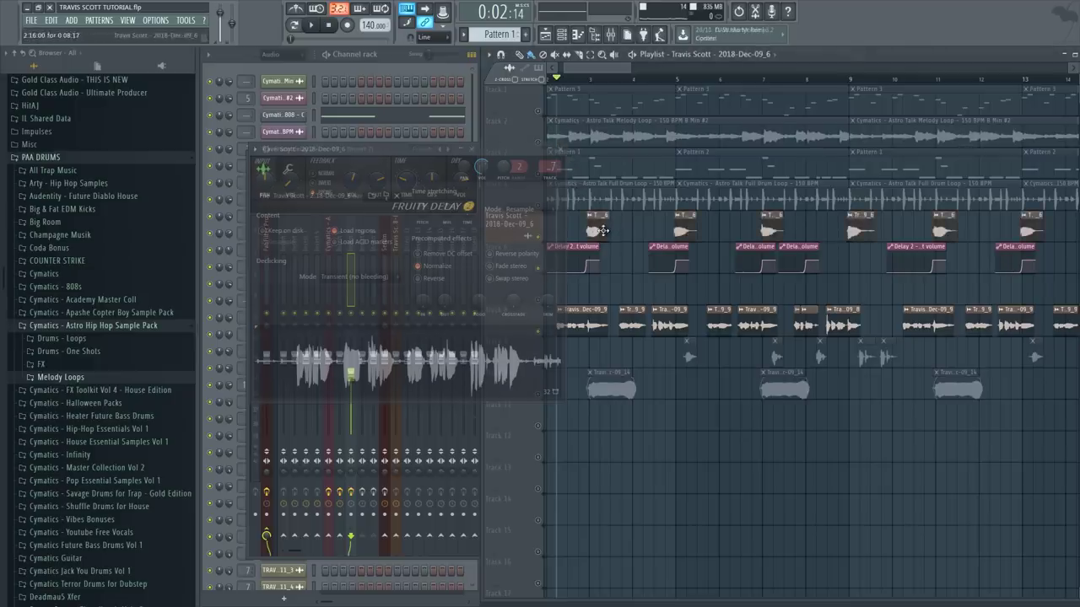
pyautogui.click(559, 149)
pyautogui.press('space')
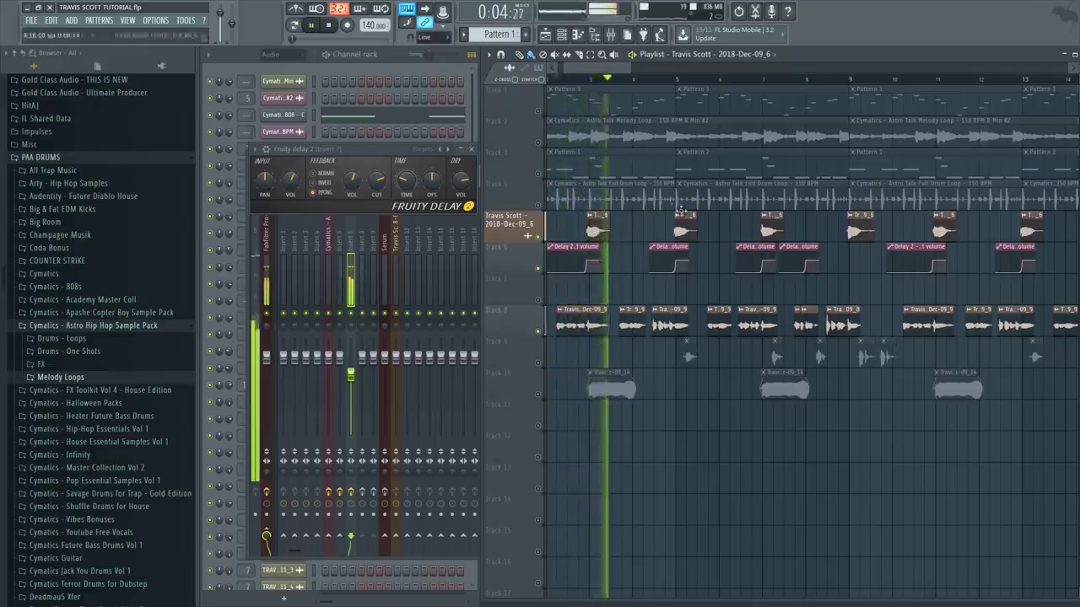
pyautogui.press('space')
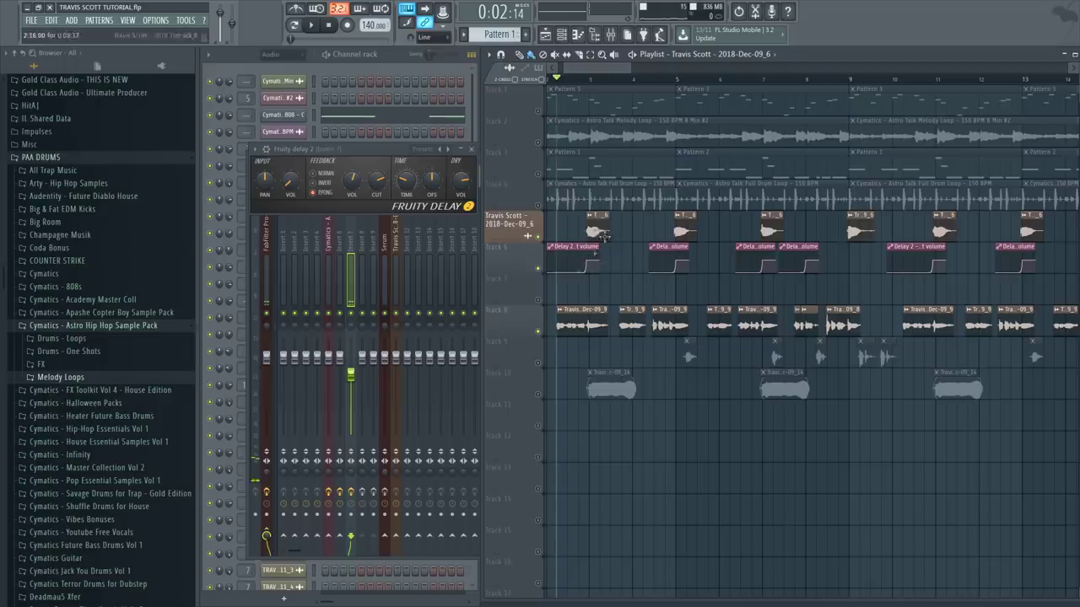
# Step: Check the filler vocal clip's channel settings, then close them
pyautogui.doubleClick(598, 390)
pyautogui.click(572, 162)
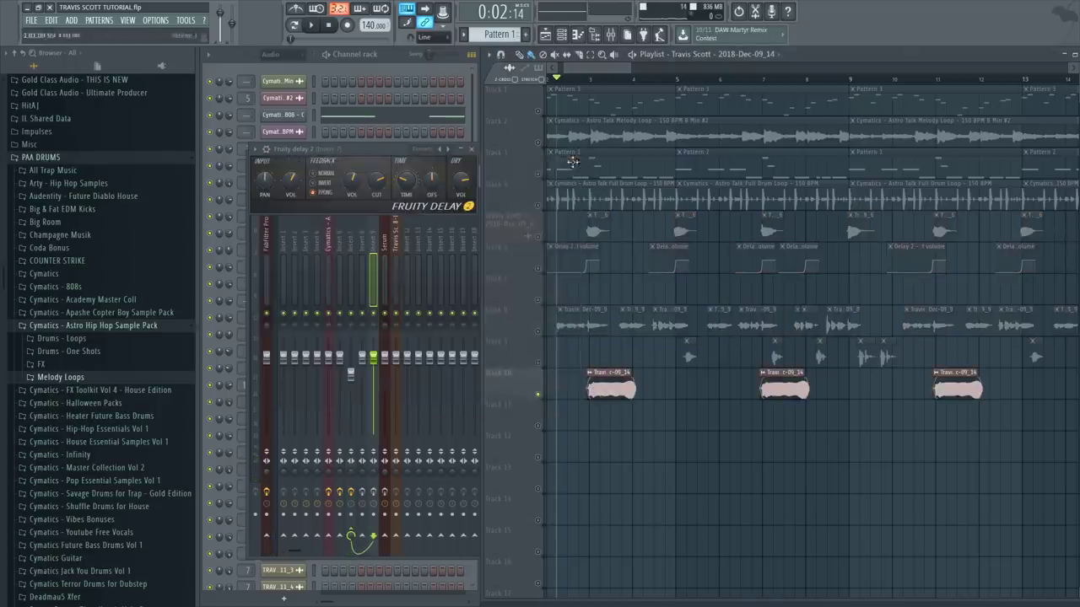
pyautogui.click(612, 36)
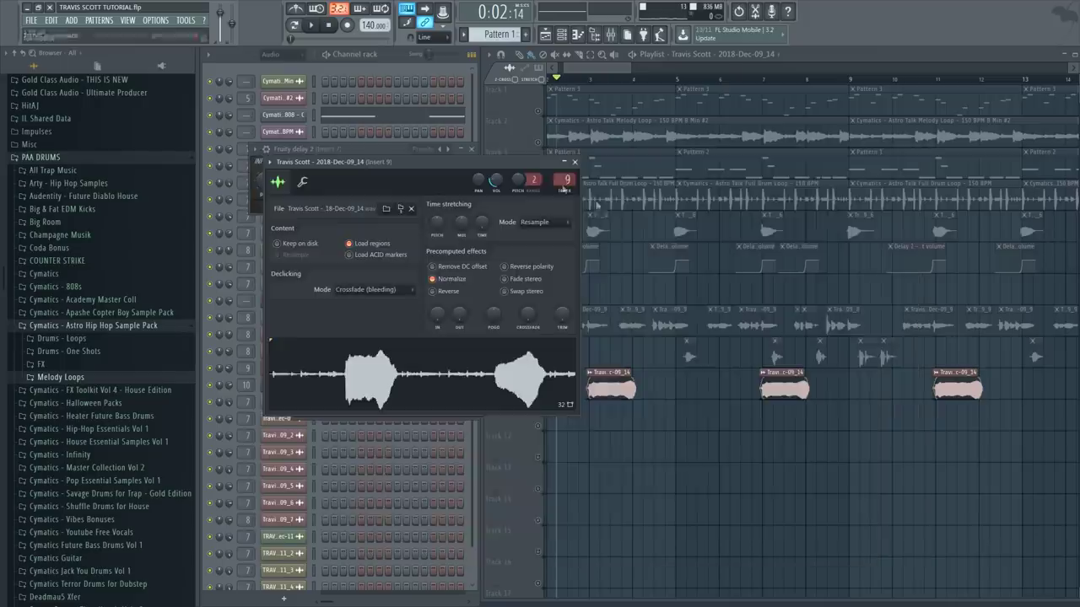
pyautogui.click(612, 35)
pyautogui.click(574, 163)
# Step: Open the mixer (F9) and view Insert 7 and Insert 9's effect chains, with Pitcher at C Minor, 440 Hz
pyautogui.press('F9')
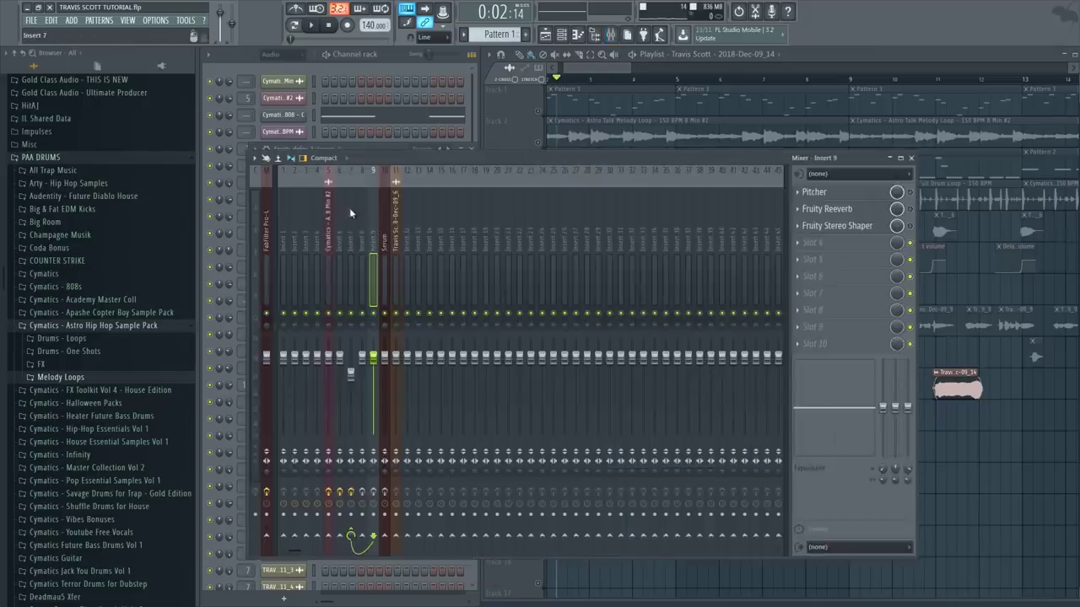
pyautogui.click(353, 237)
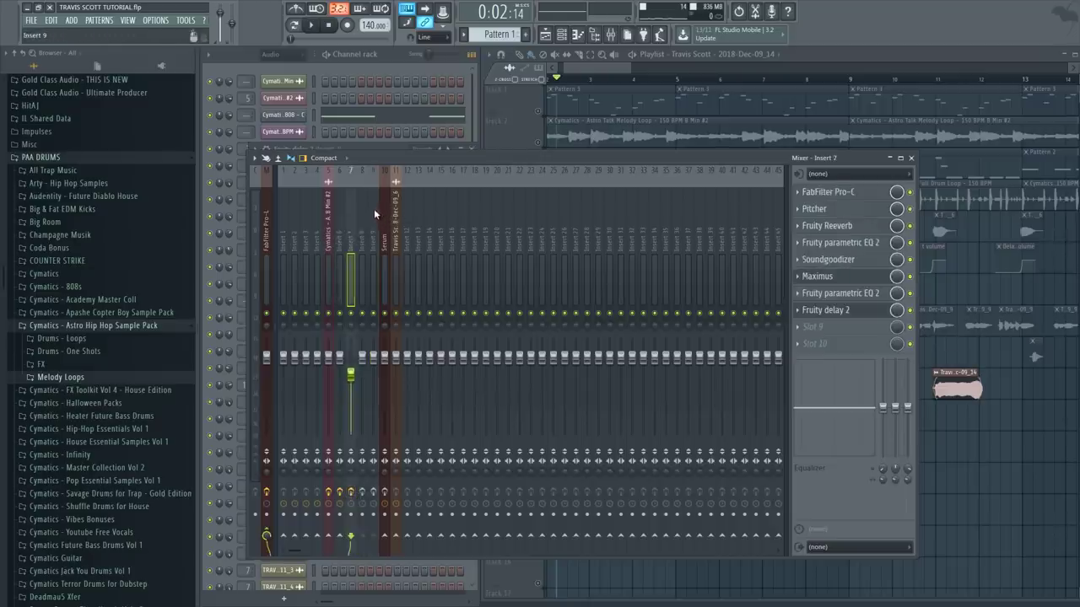
pyautogui.click(373, 208)
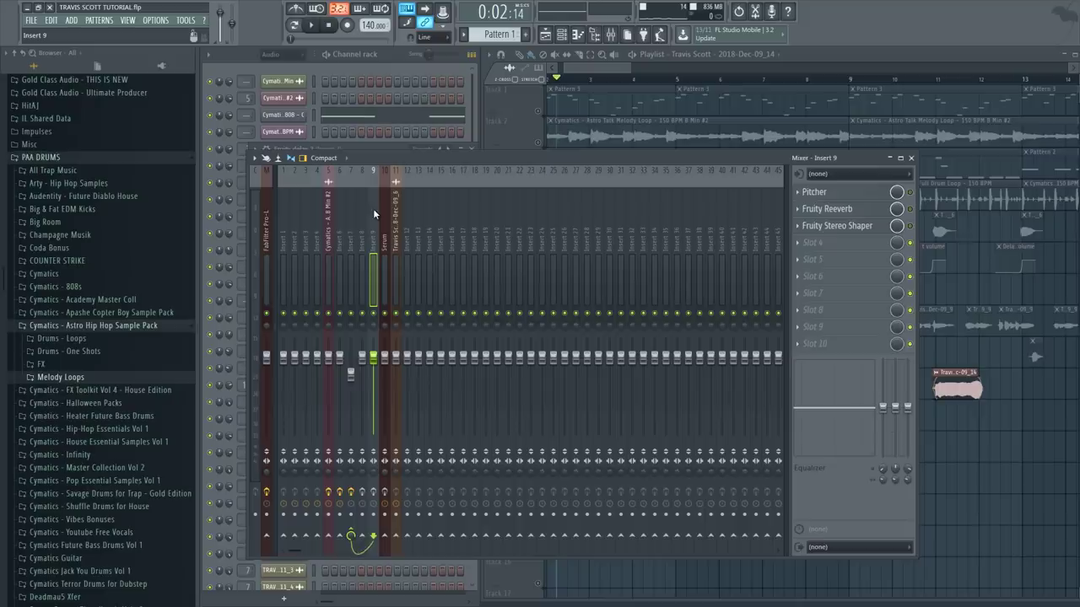
pyautogui.click(595, 80)
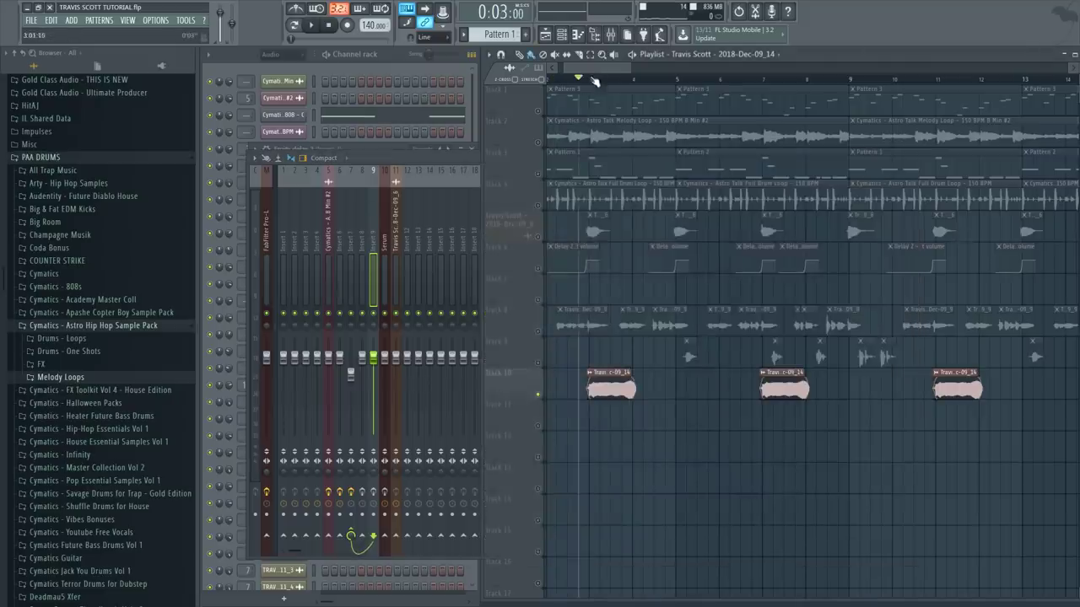
pyautogui.press('space')
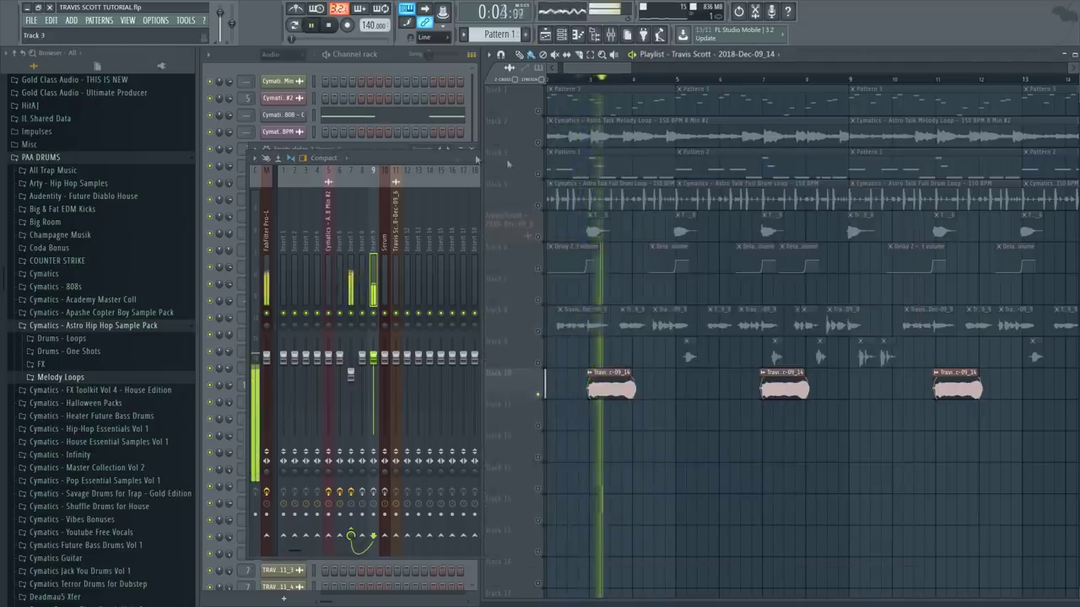
pyautogui.press('space')
pyautogui.click(443, 162)
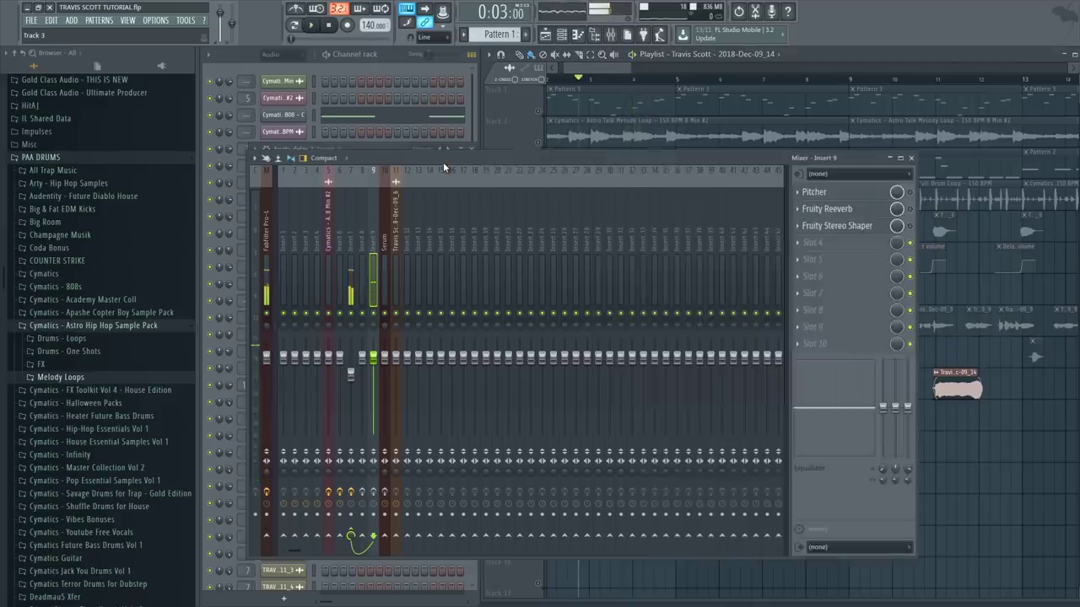
pyautogui.click(874, 196)
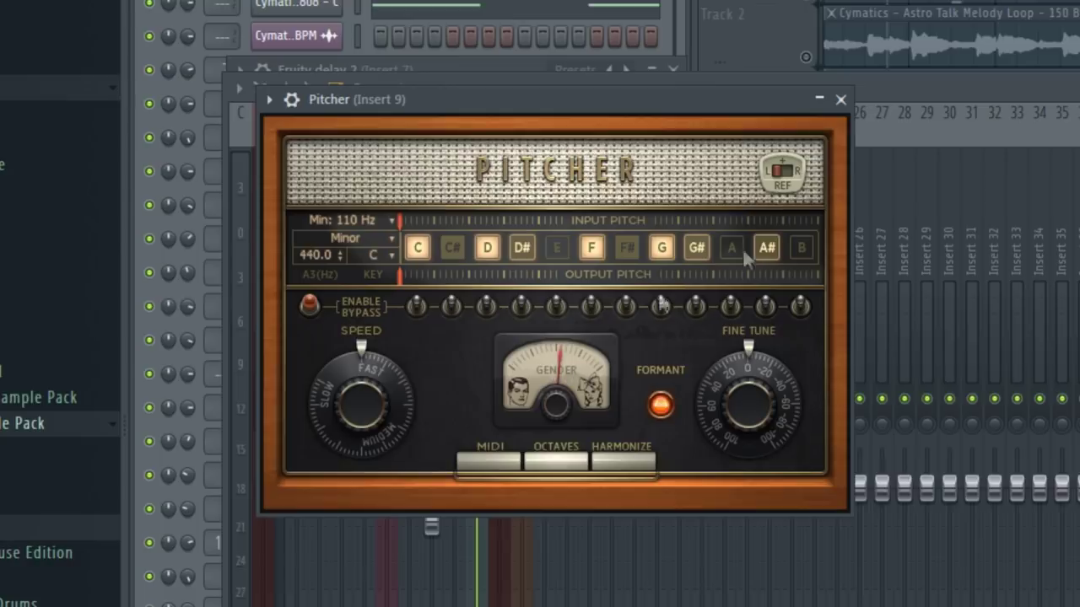
pyautogui.press('space')
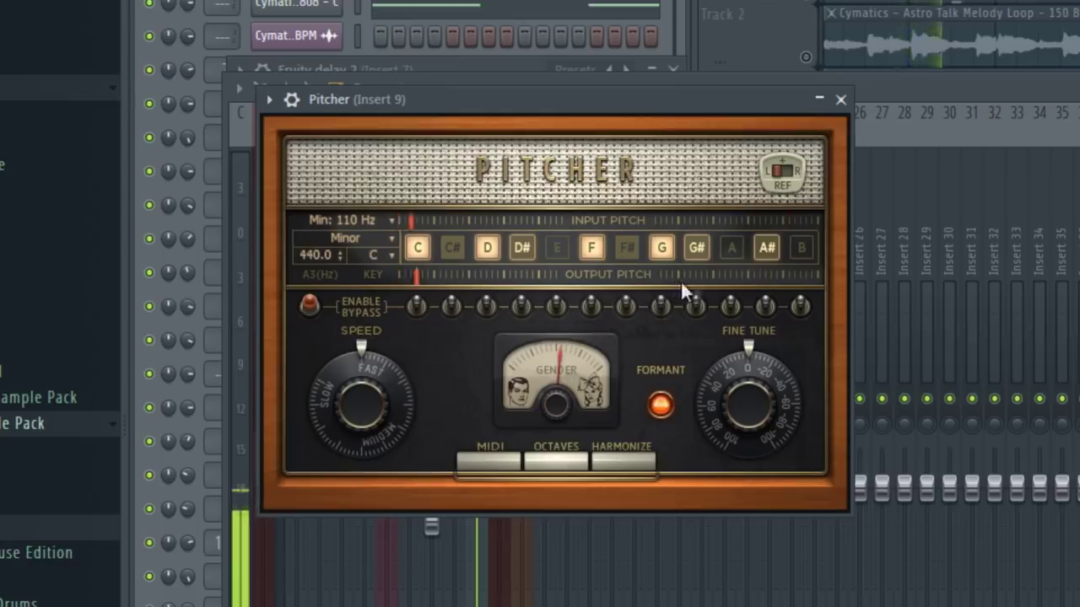
pyautogui.click(841, 99)
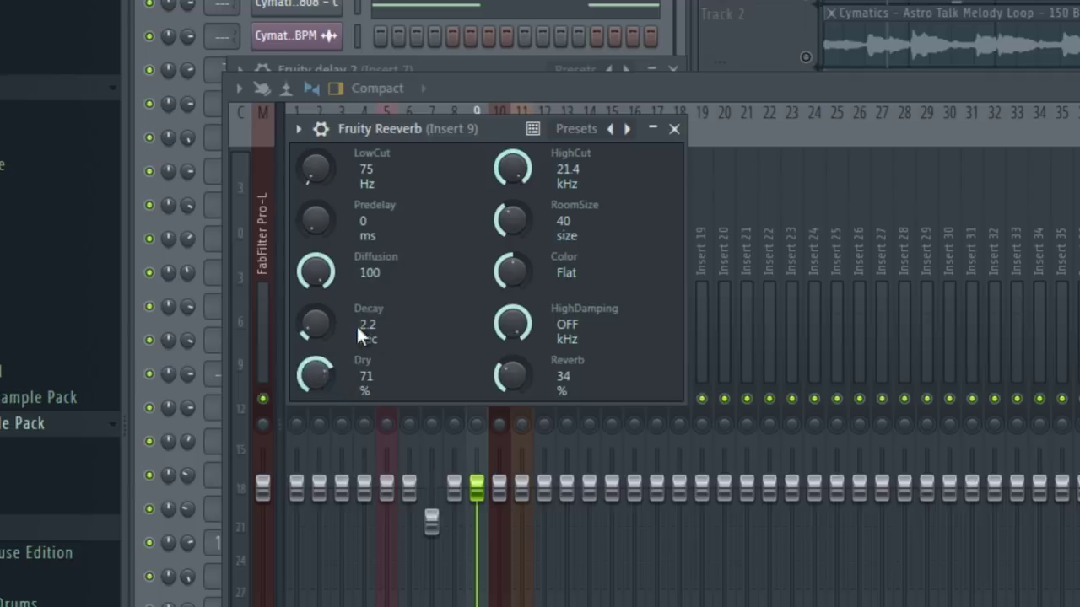
pyautogui.press('space')
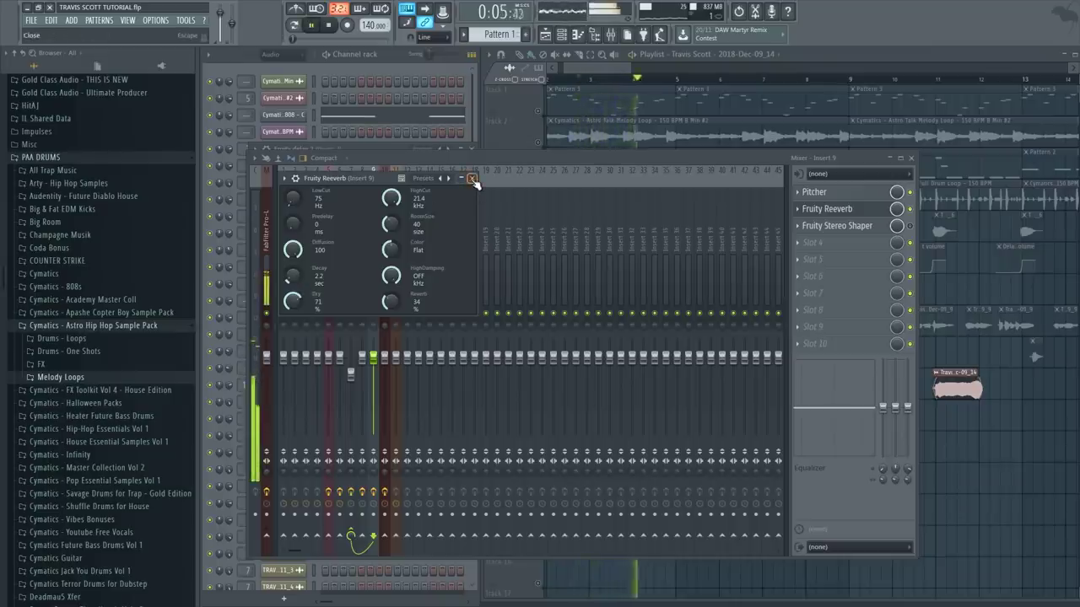
pyautogui.press('space')
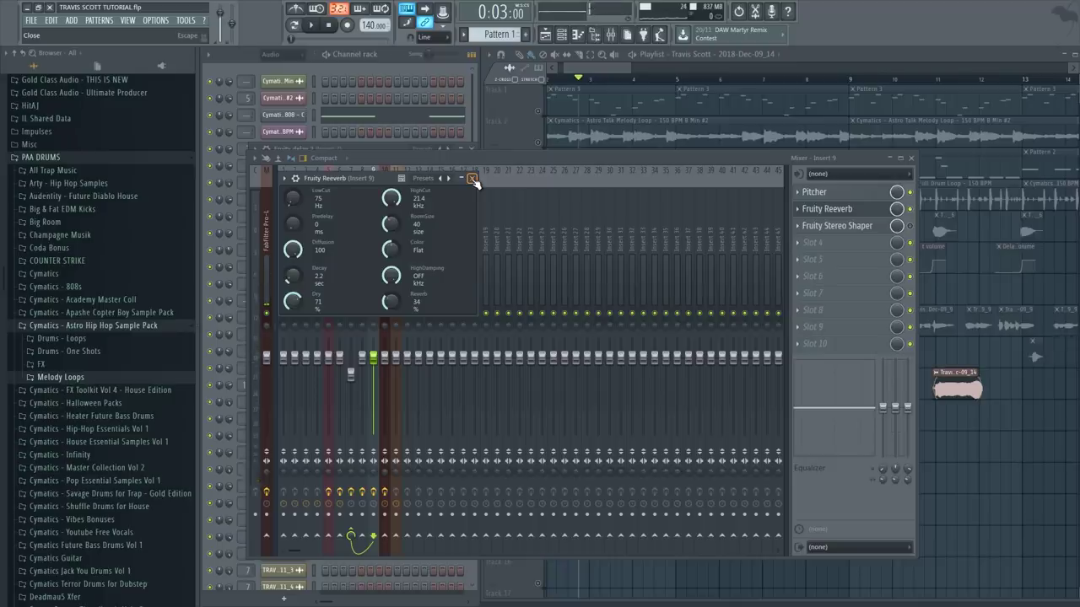
pyautogui.click(472, 180)
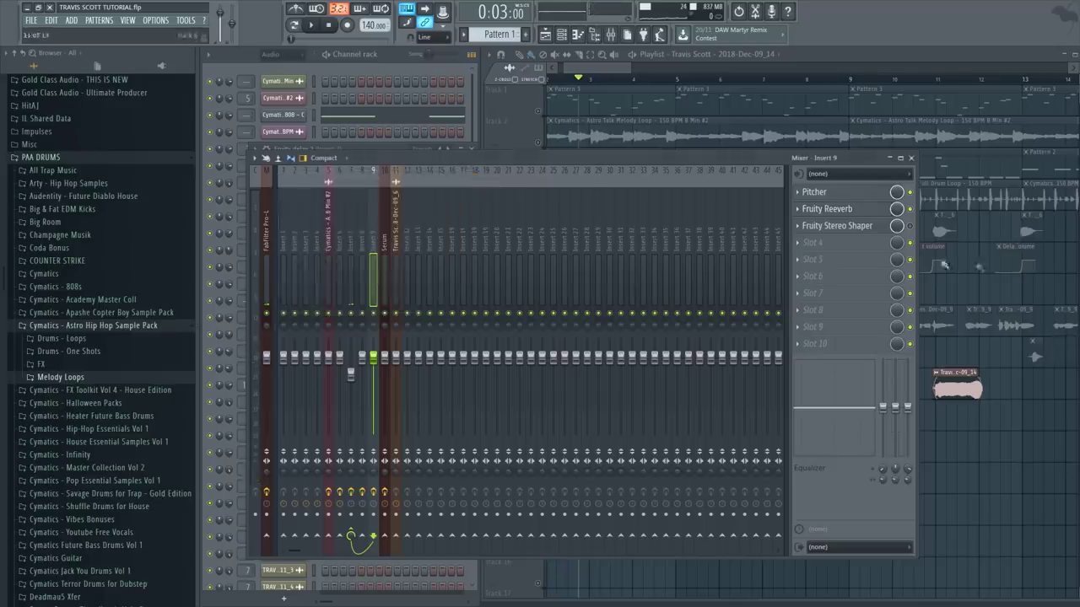
# Step: View Insert 9's Fruity Stereo Shaper, play the song, close the mixer and select Track 9's clips
pyautogui.click(852, 226)
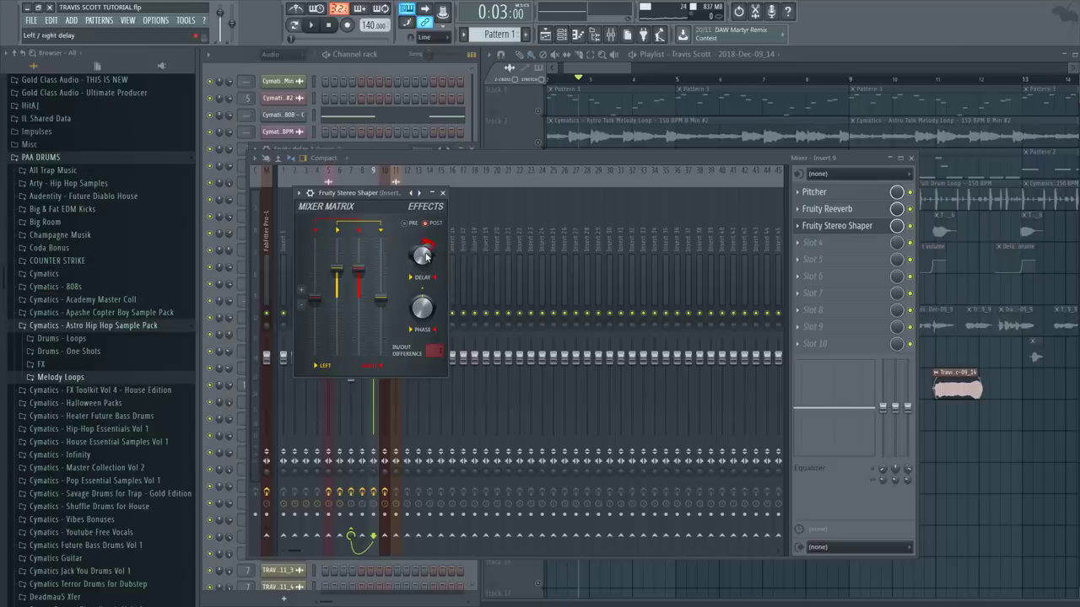
pyautogui.click(442, 193)
pyautogui.press('space')
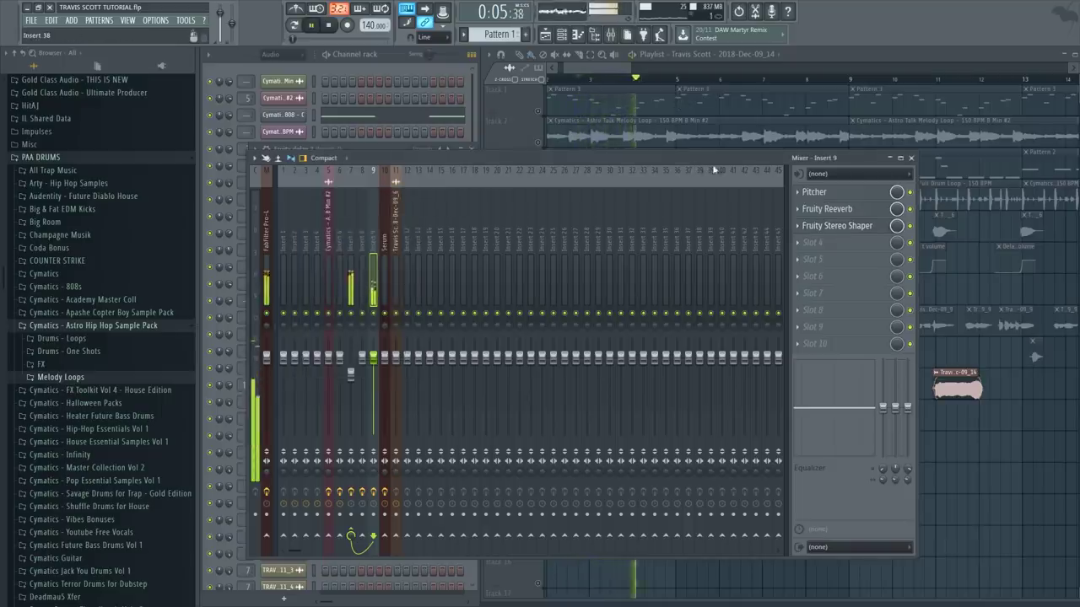
pyautogui.click(910, 157)
pyautogui.press('space')
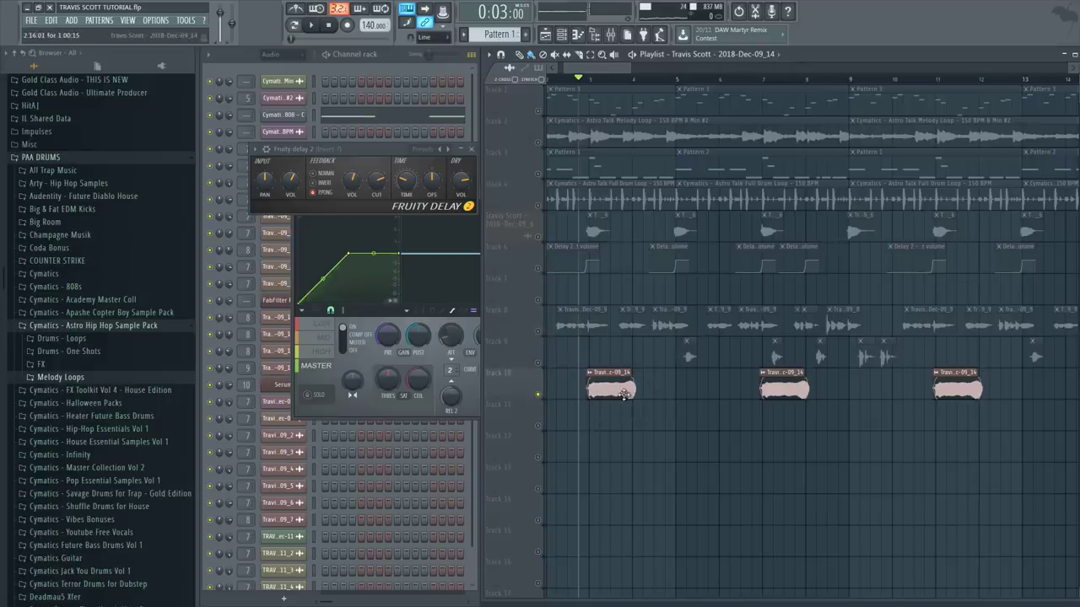
pyautogui.doubleClick(544, 365)
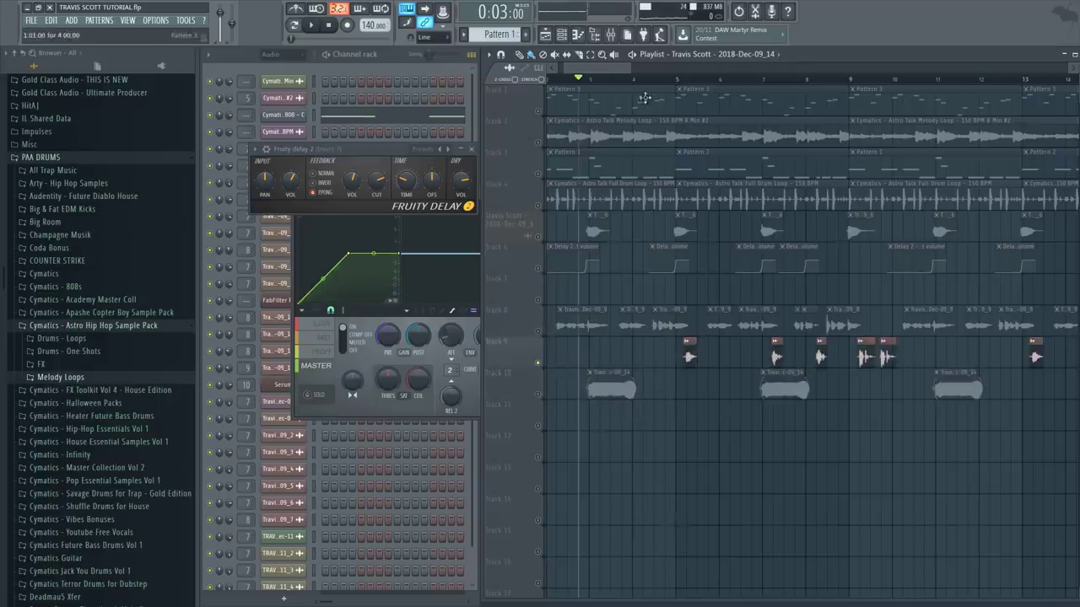
pyautogui.click(678, 80)
pyautogui.scroll(2, 677, 80)
pyautogui.doubleClick(699, 357)
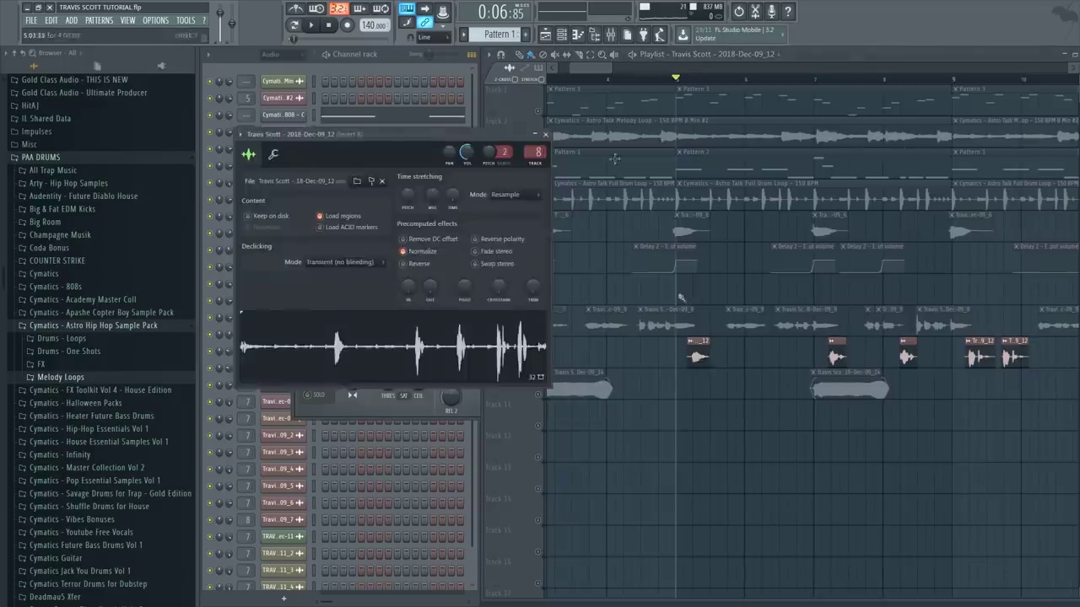
pyautogui.press('F9')
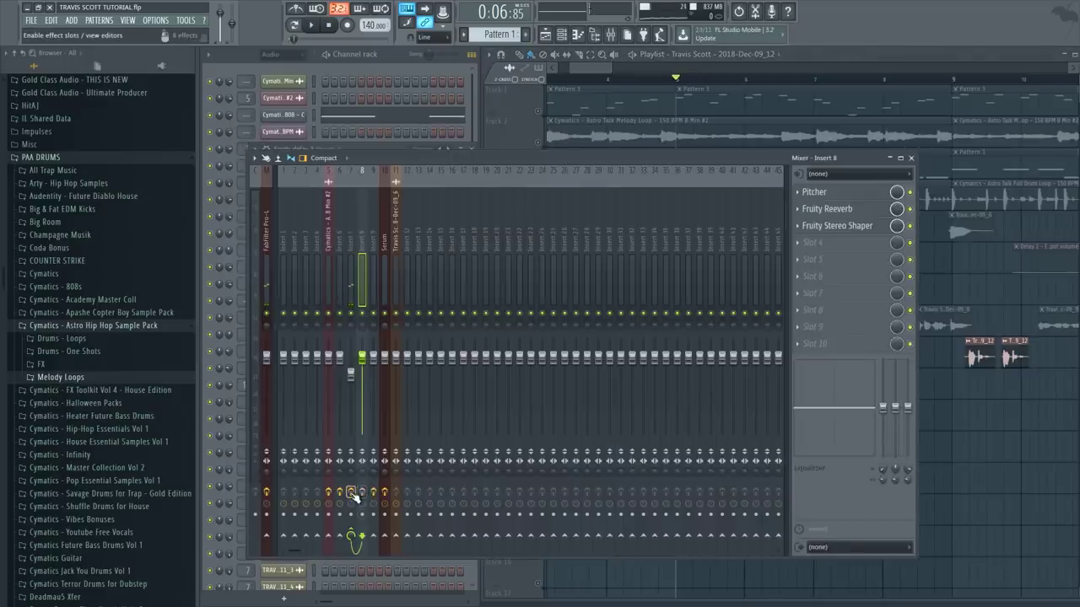
pyautogui.press('space')
pyautogui.press('space')
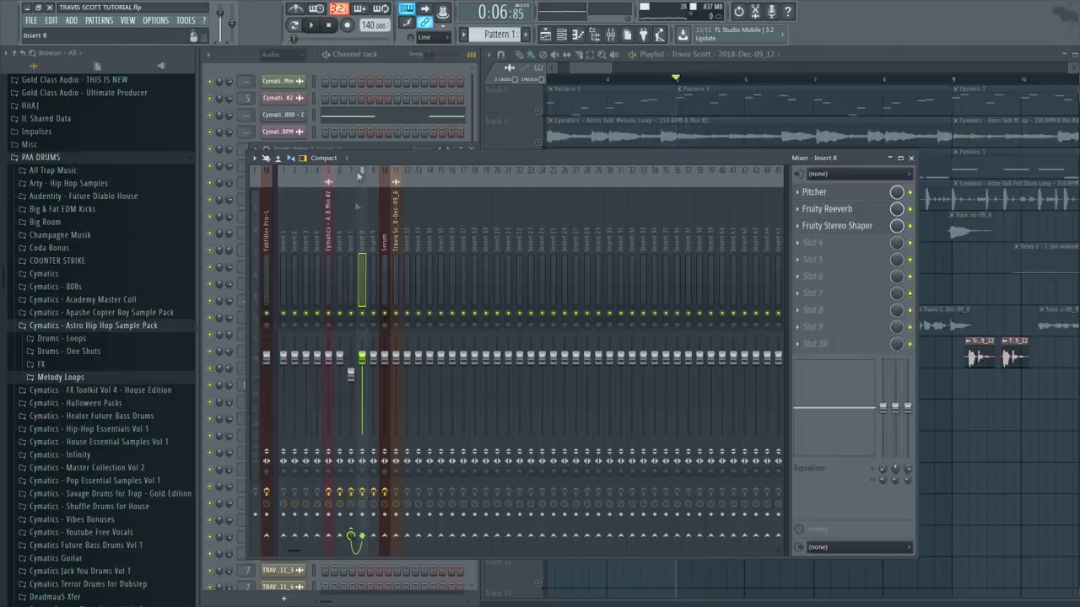
pyautogui.click(830, 192)
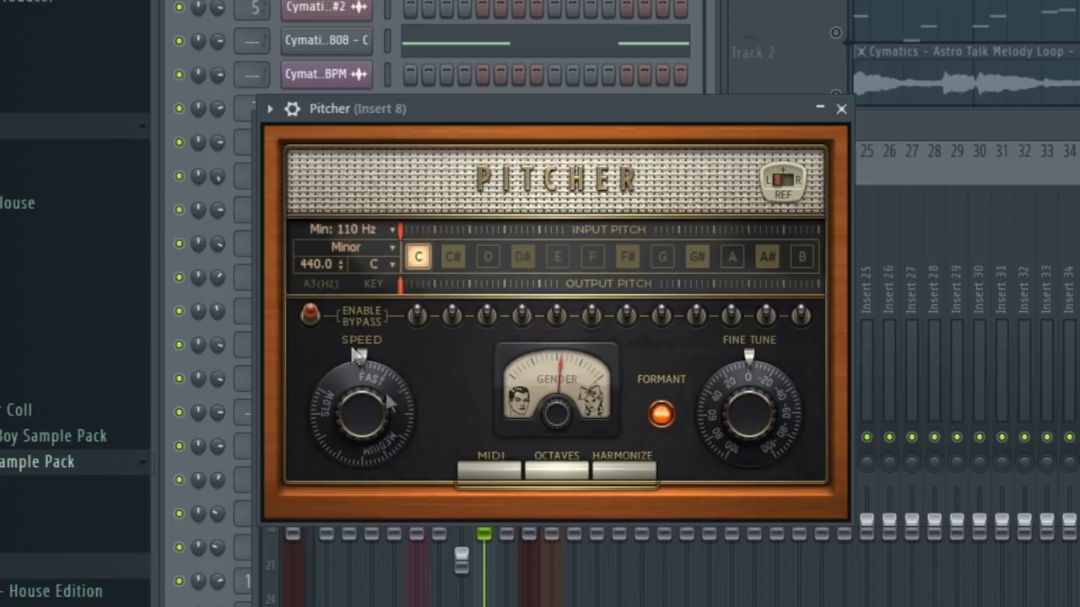
pyautogui.click(842, 109)
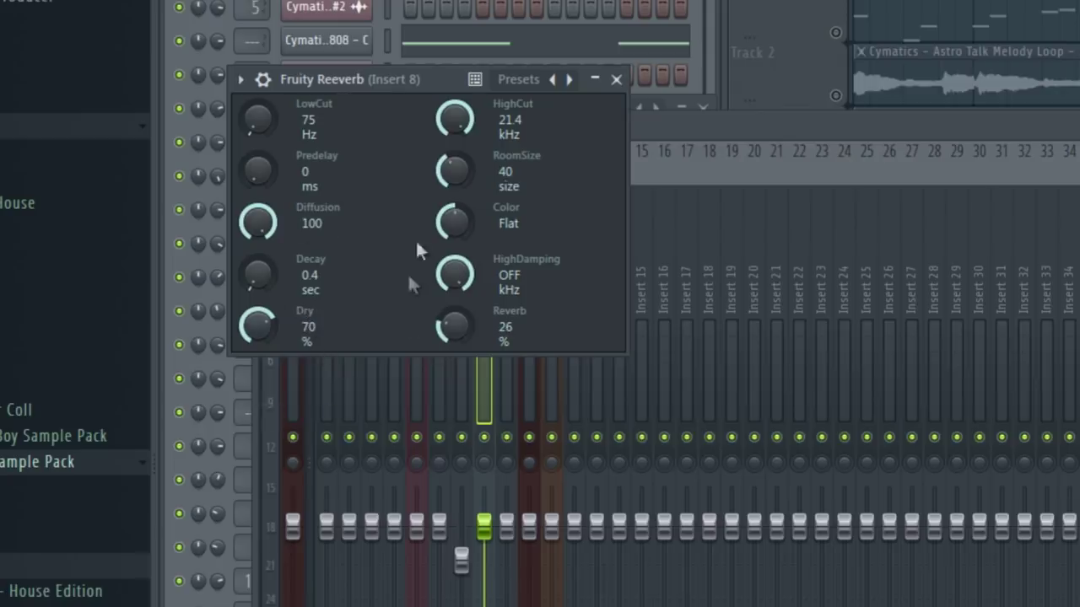
pyautogui.click(615, 79)
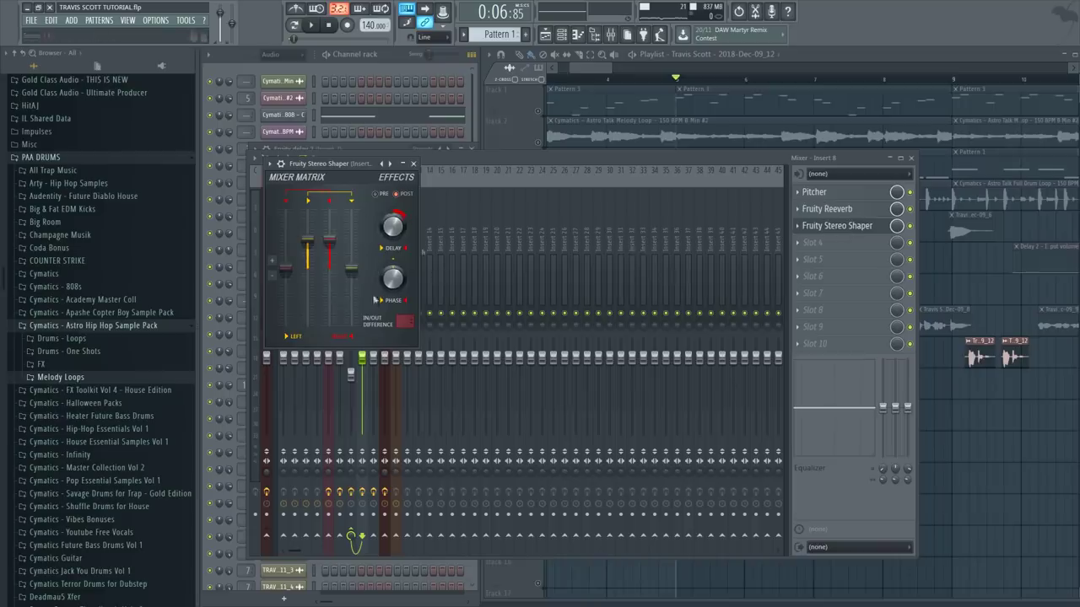
pyautogui.click(413, 163)
pyautogui.click(351, 278)
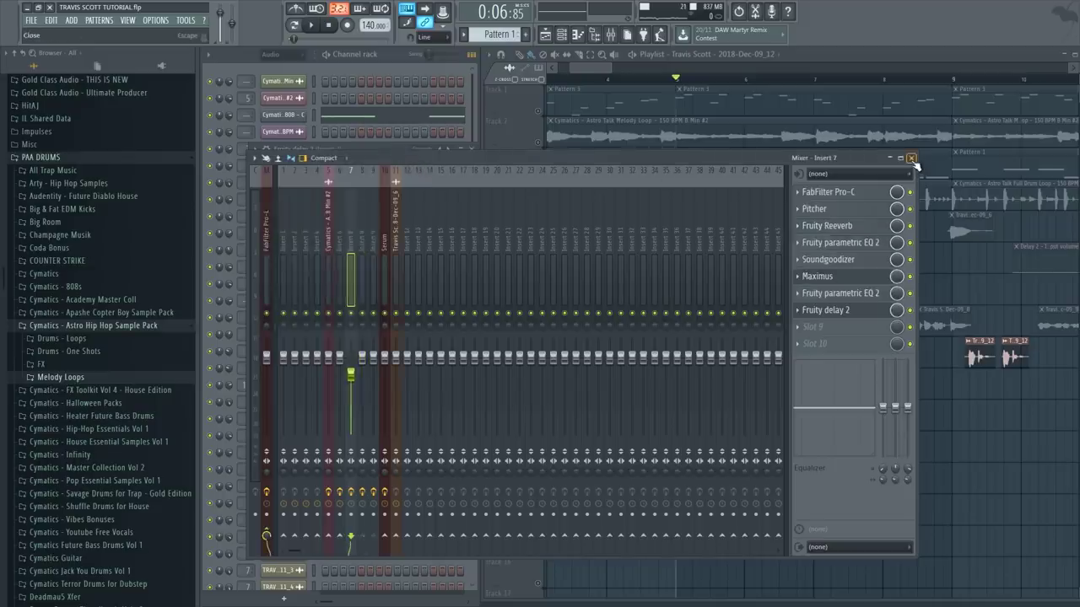
pyautogui.click(910, 158)
# Step: Rewind a few bars and audition the section with Track 10 muted, jumping to bars 7 and 9
pyautogui.hscroll(-2, 537, 332)
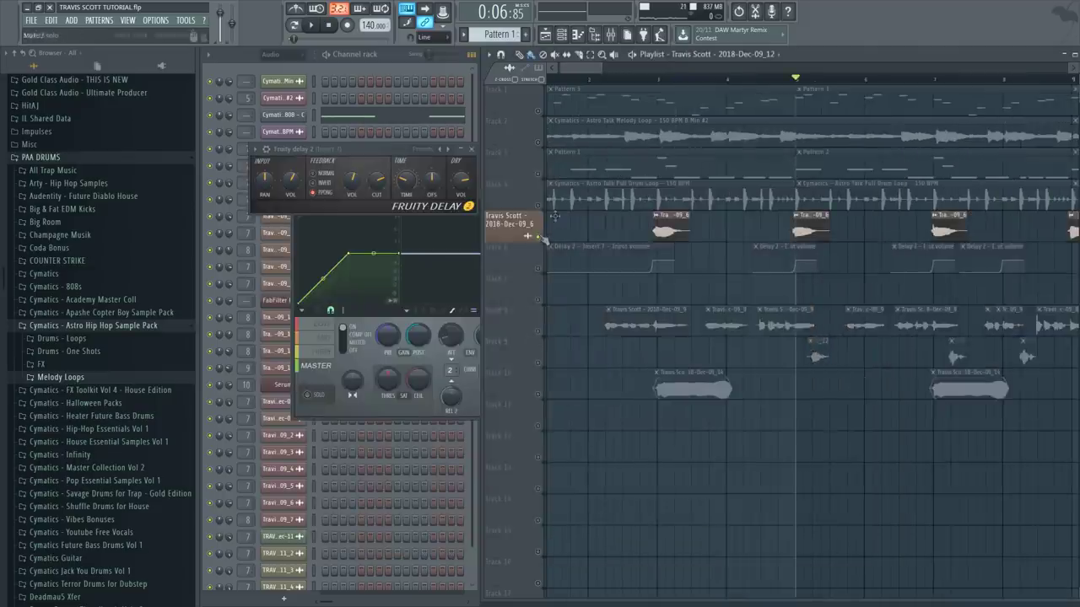
pyautogui.click(649, 77)
pyautogui.press('space')
pyautogui.press('space')
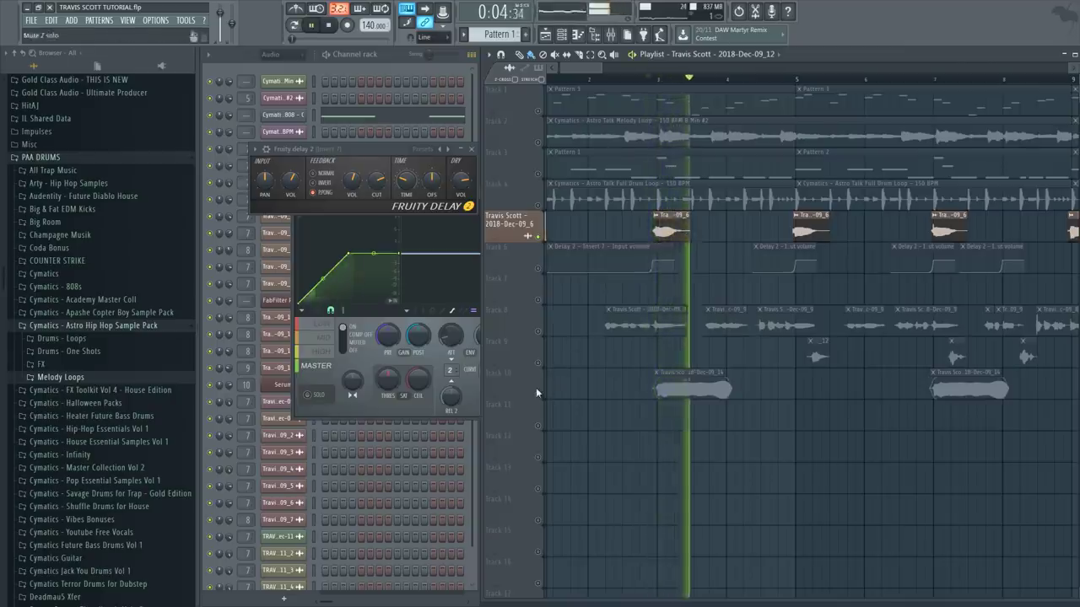
pyautogui.click(703, 390)
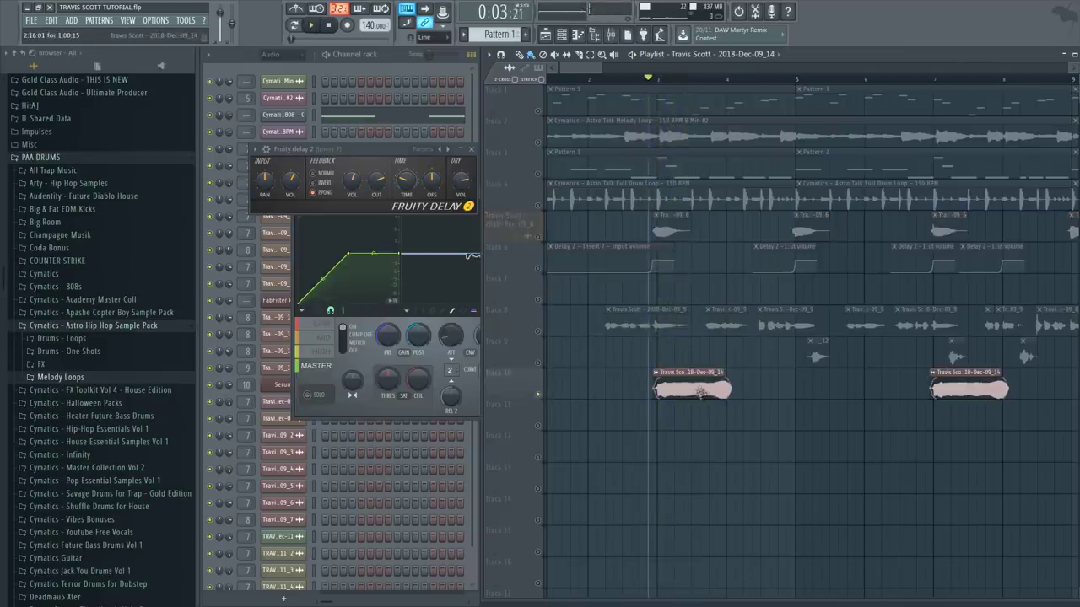
pyautogui.press('space')
pyautogui.click(539, 368)
pyautogui.press('space')
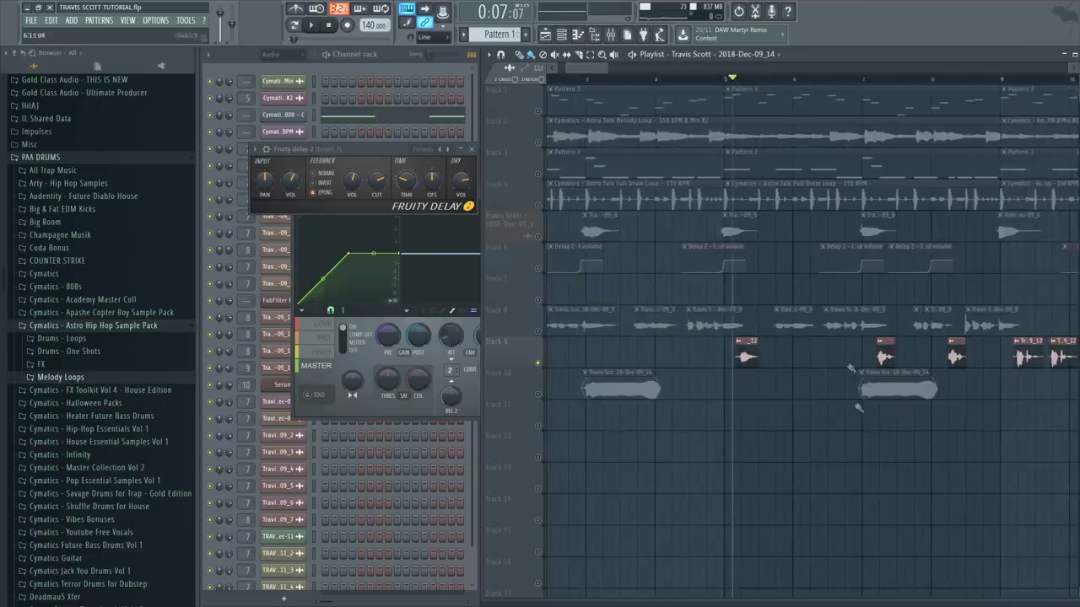
pyautogui.press('space')
pyautogui.click(874, 79)
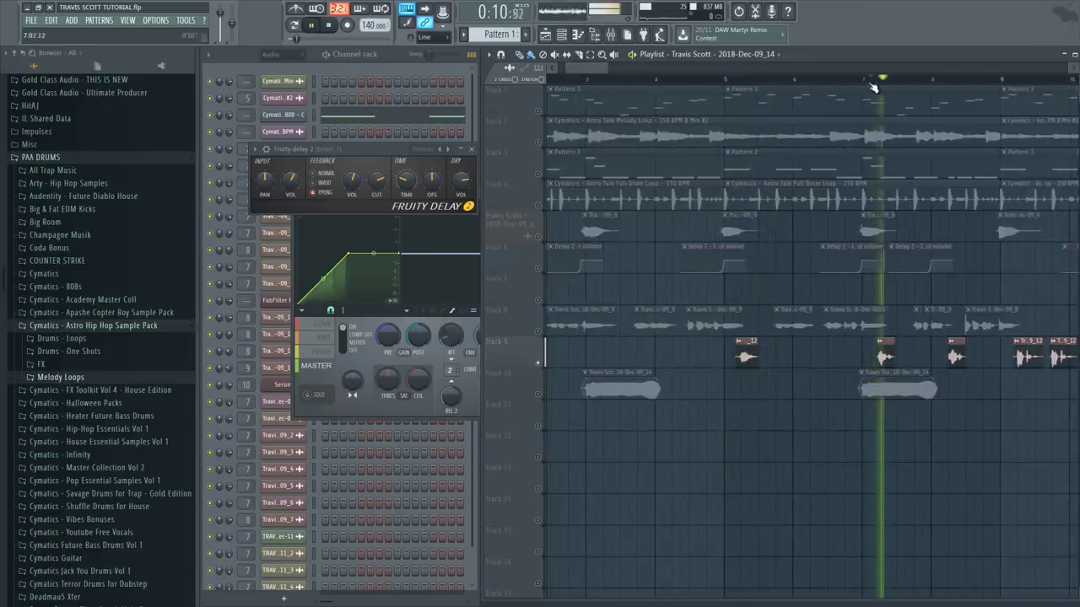
pyautogui.click(1000, 80)
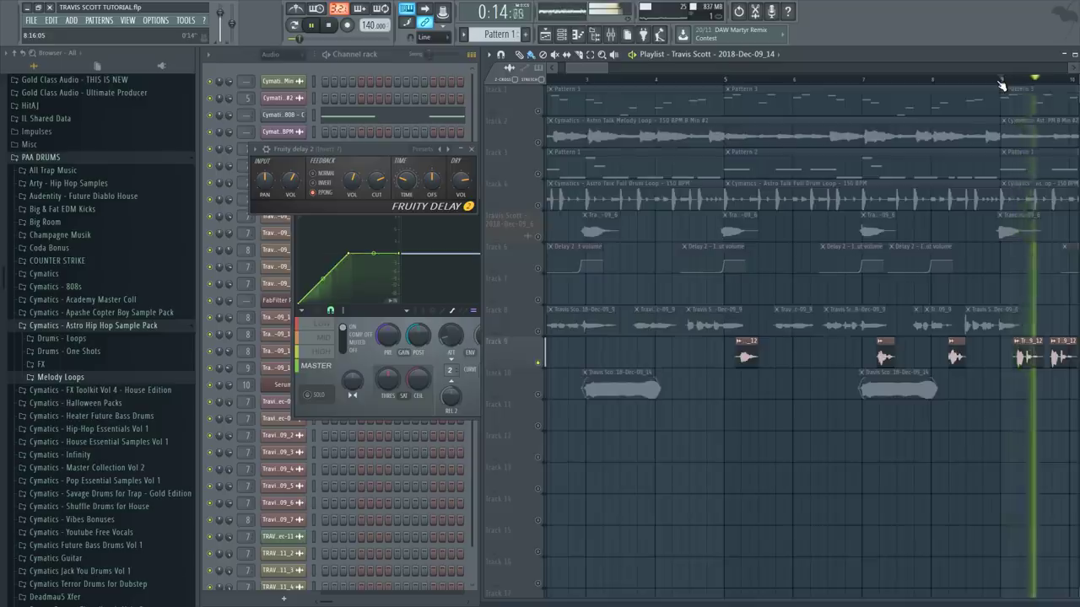
pyautogui.press('space')
# Step: Unmute Tracks 10, 9, 8, the Travis Scott track and the automation track, then play
pyautogui.click(541, 386)
pyautogui.scroll(-3, 542, 387)
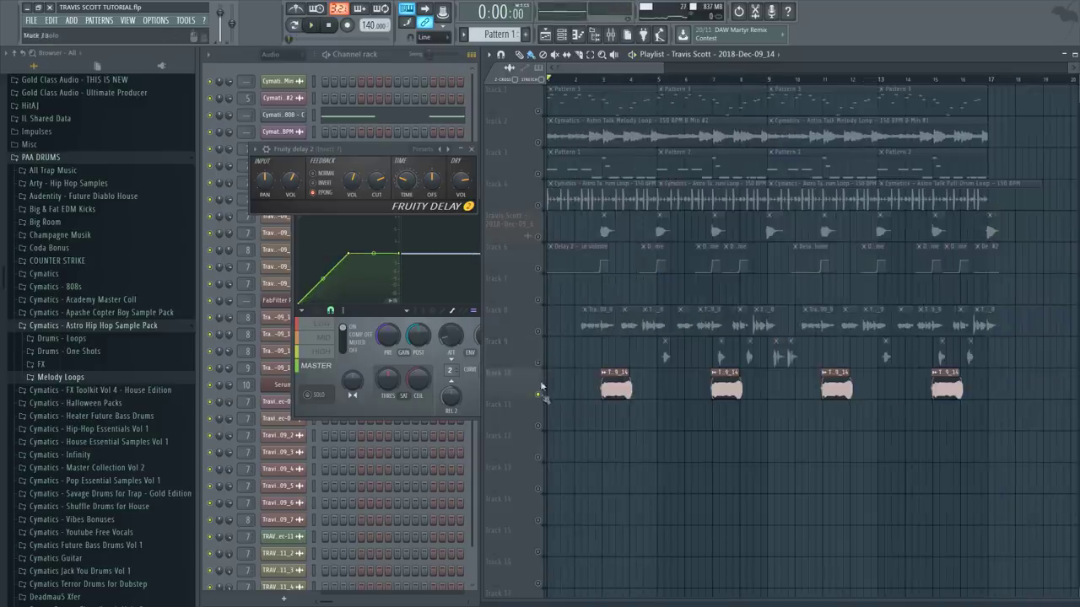
pyautogui.click(539, 363)
pyautogui.click(538, 331)
pyautogui.click(539, 237)
pyautogui.click(540, 268)
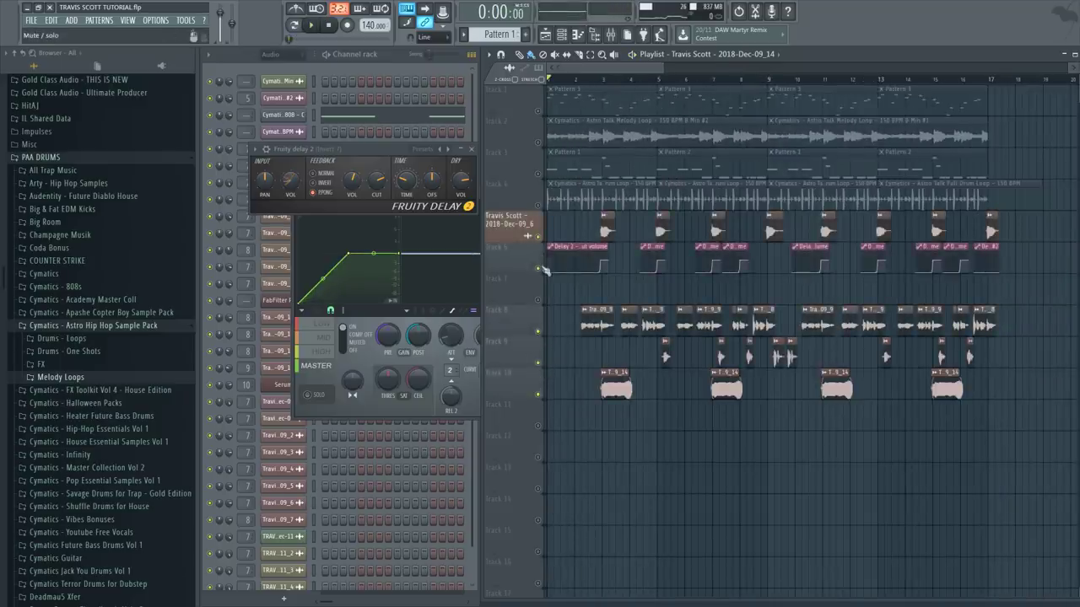
pyautogui.press('space')
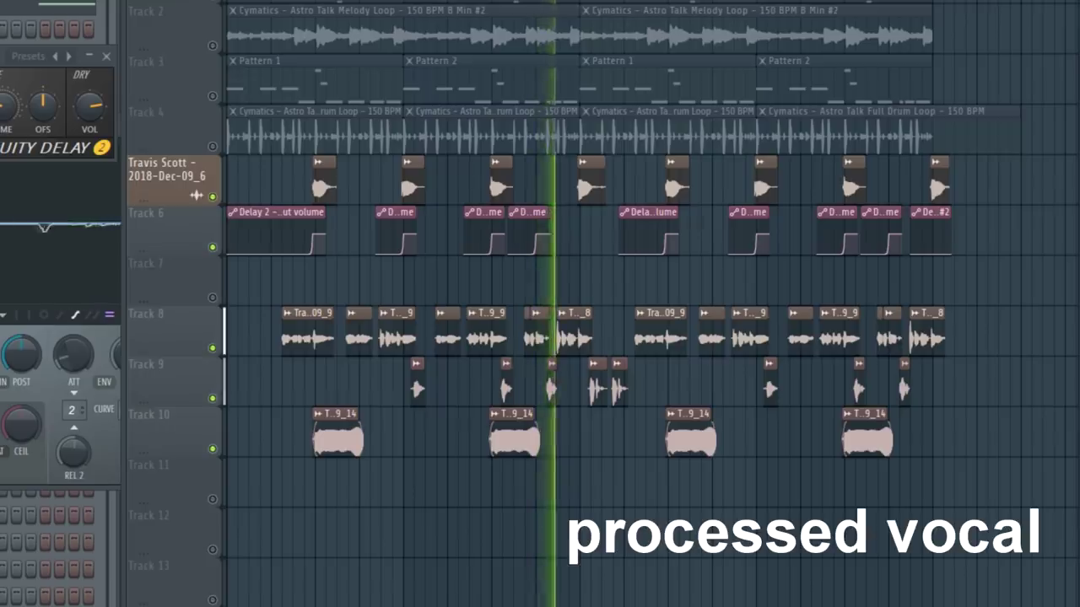
pyautogui.press('space')
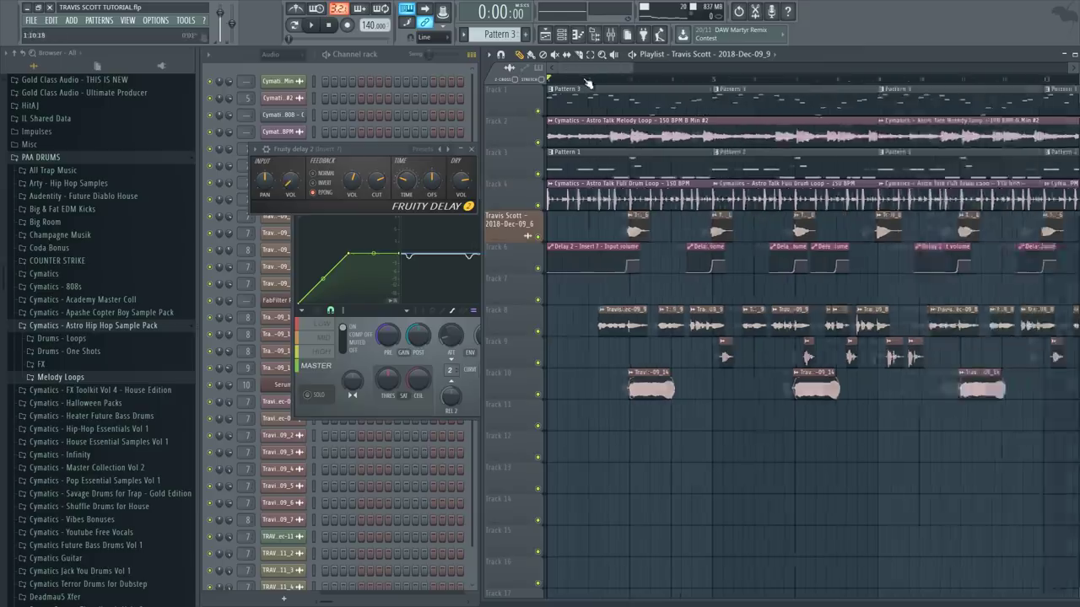
# Step: Maximize the Playlist window to show the whole song arrangement through about bar 47
pyautogui.doubleClick(810, 53)
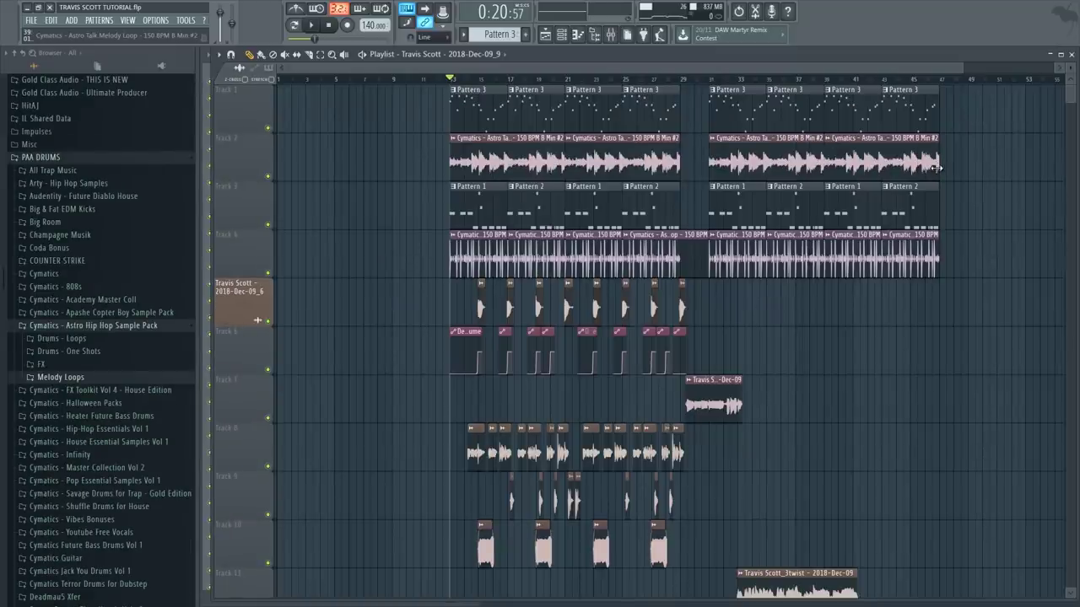
pyautogui.scroll(-1, 940, 173)
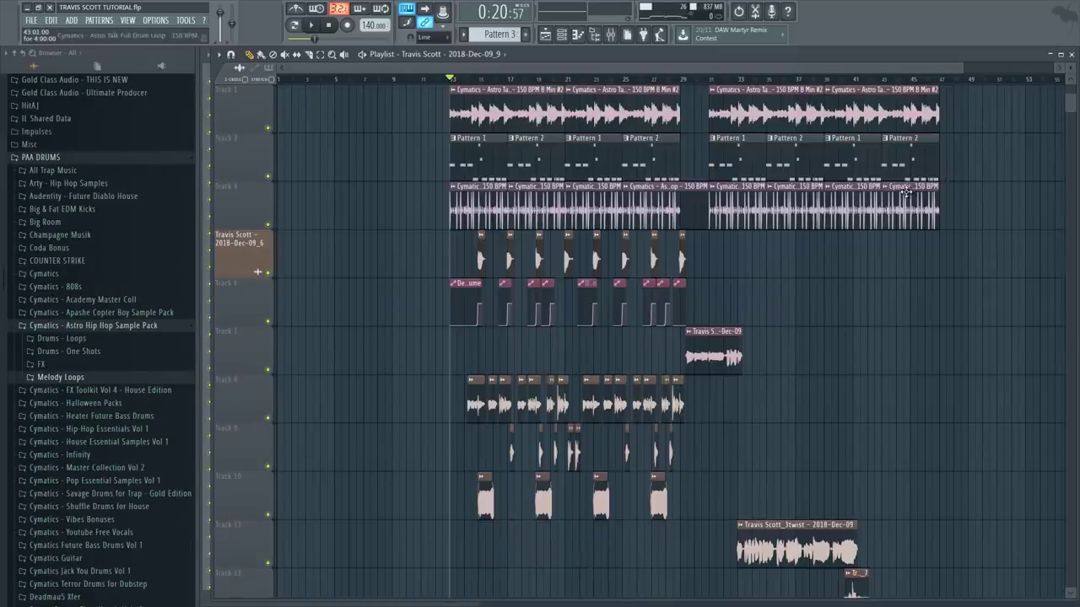